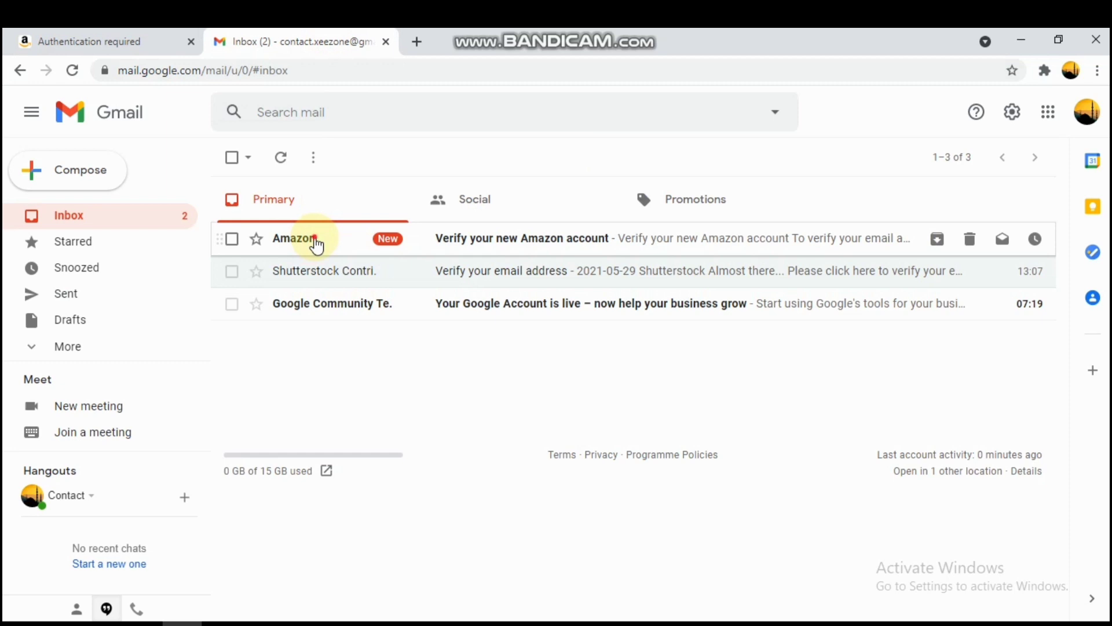
- Open Amazon's 'Verify your new Amazon account' email and copy its one-time password
click(316, 246)
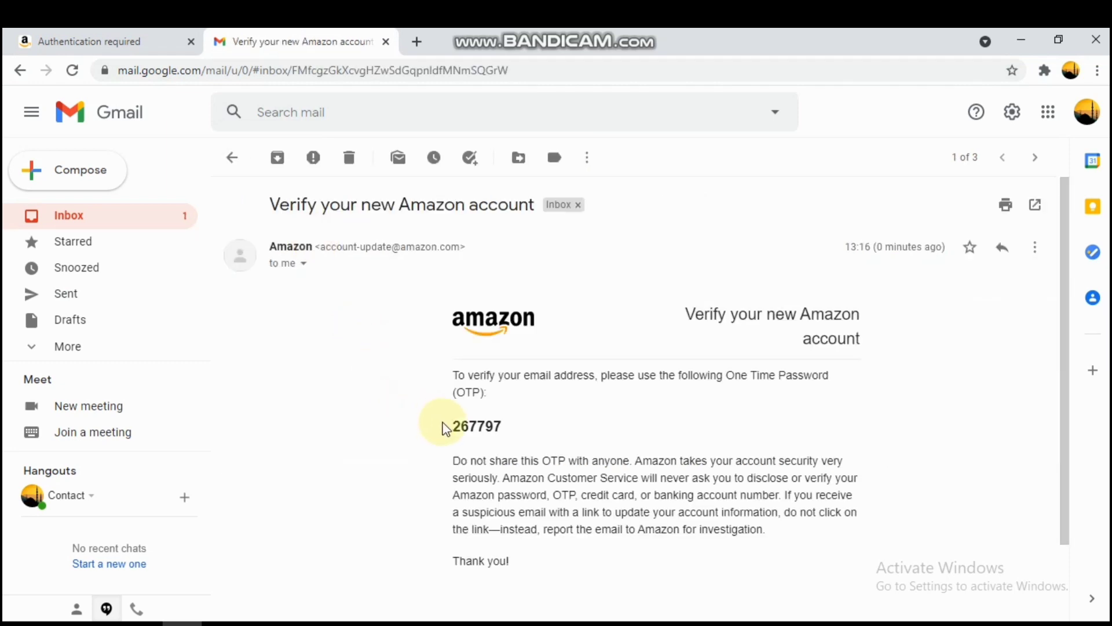
drag(508, 428, 457, 427)
right_click(456, 427)
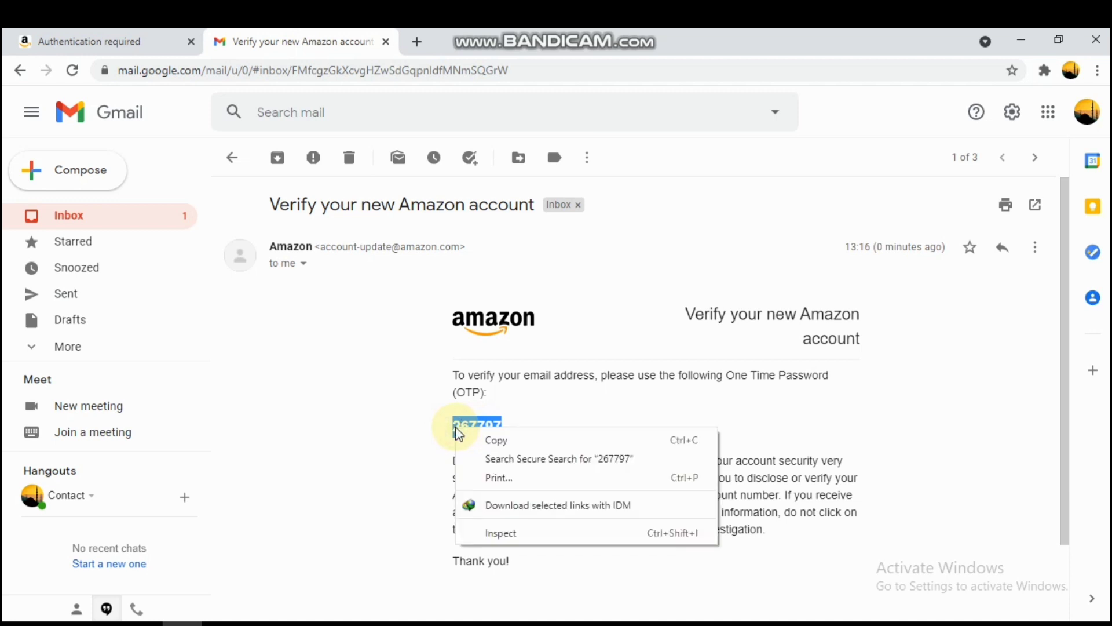
click(467, 439)
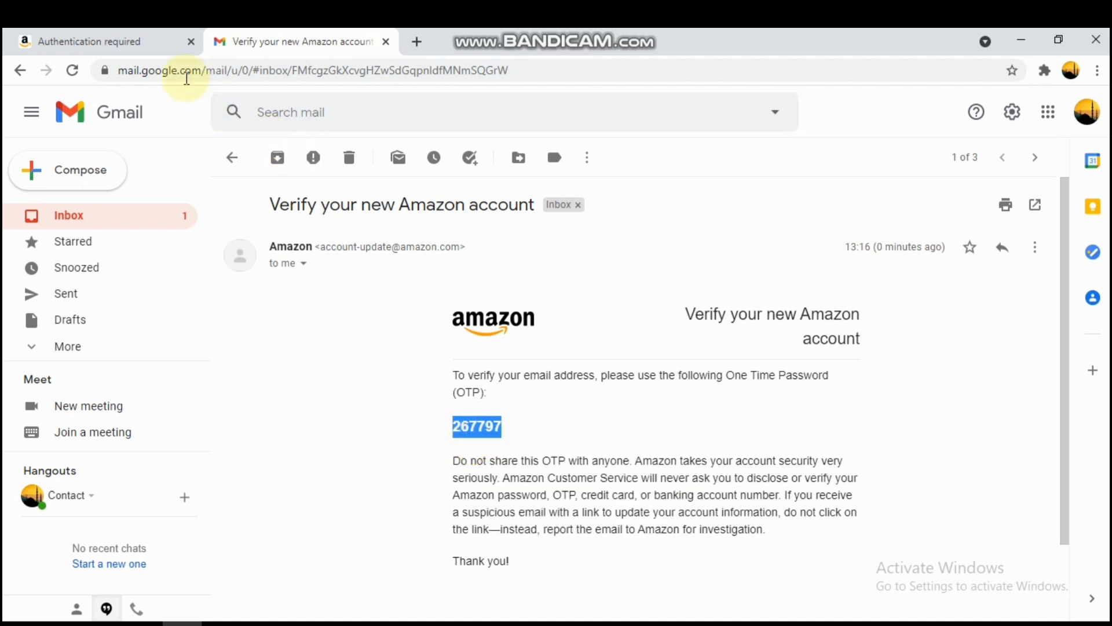
- Paste the copied one-time password on the Amazon page and verify the email
click(147, 42)
key(ctrl+v)
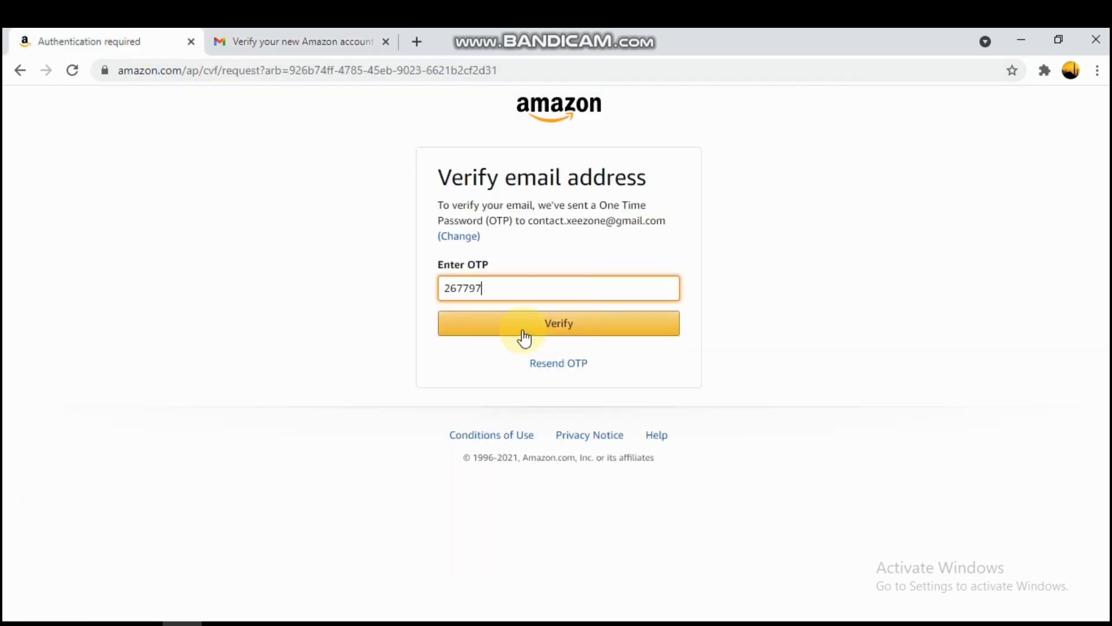
click(509, 329)
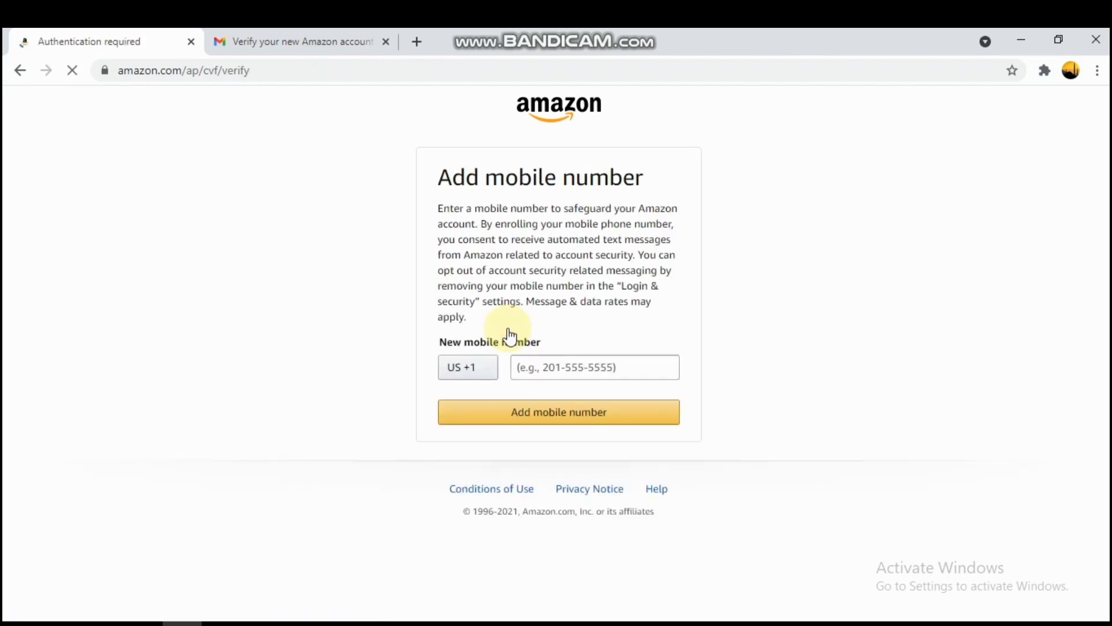
- Choose the Pakistan +92 country code, enter the mobile number and add it
click(486, 374)
click(485, 374)
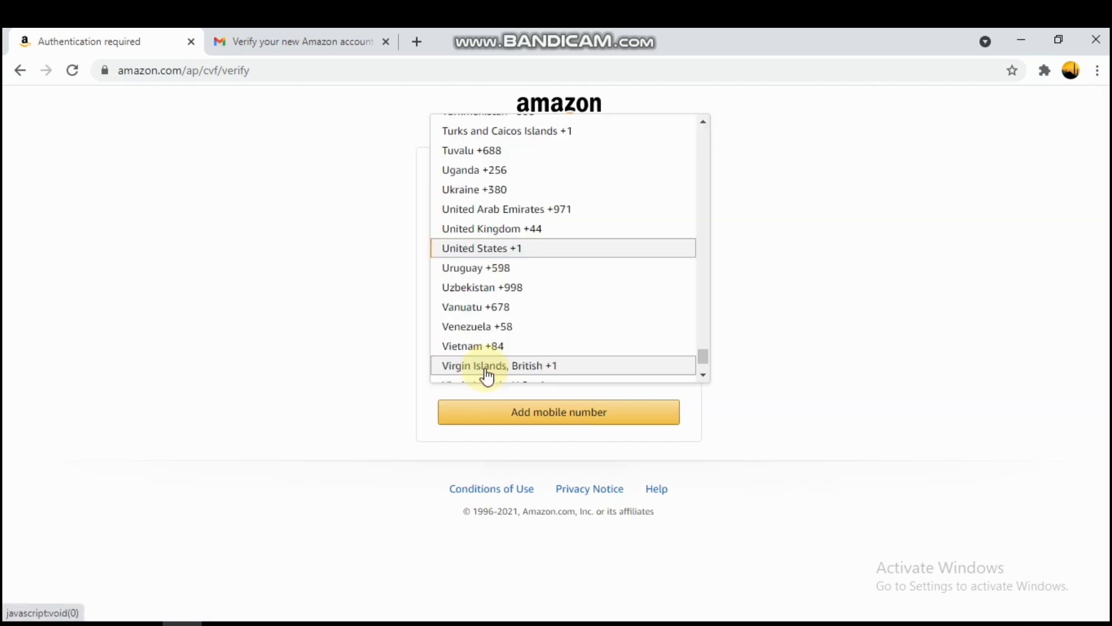
scroll(491, 359, up, 20)
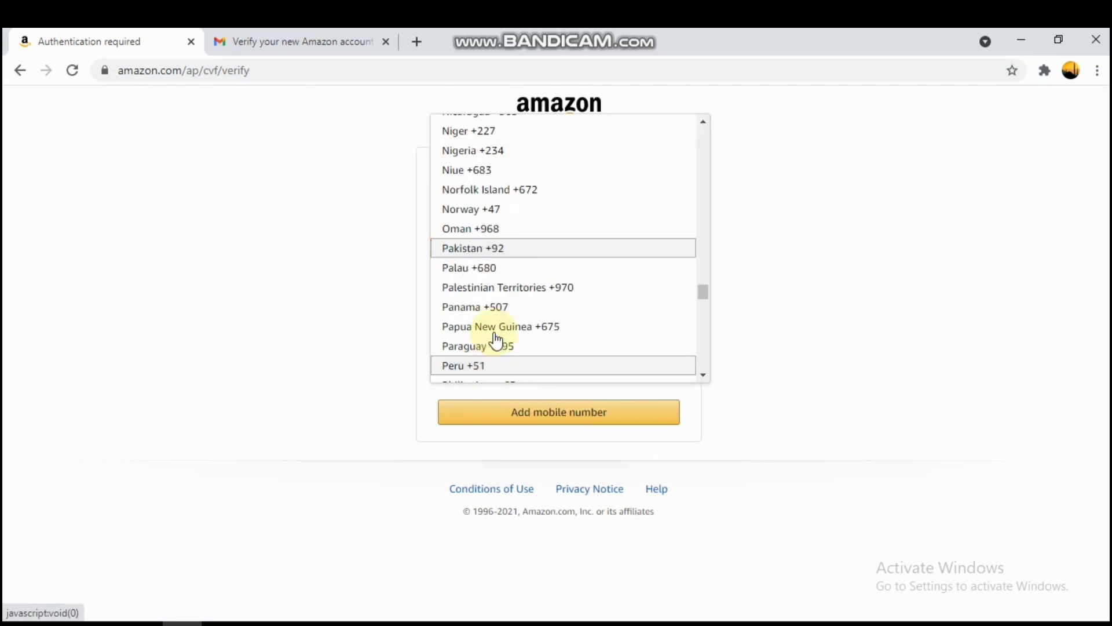
click(520, 248)
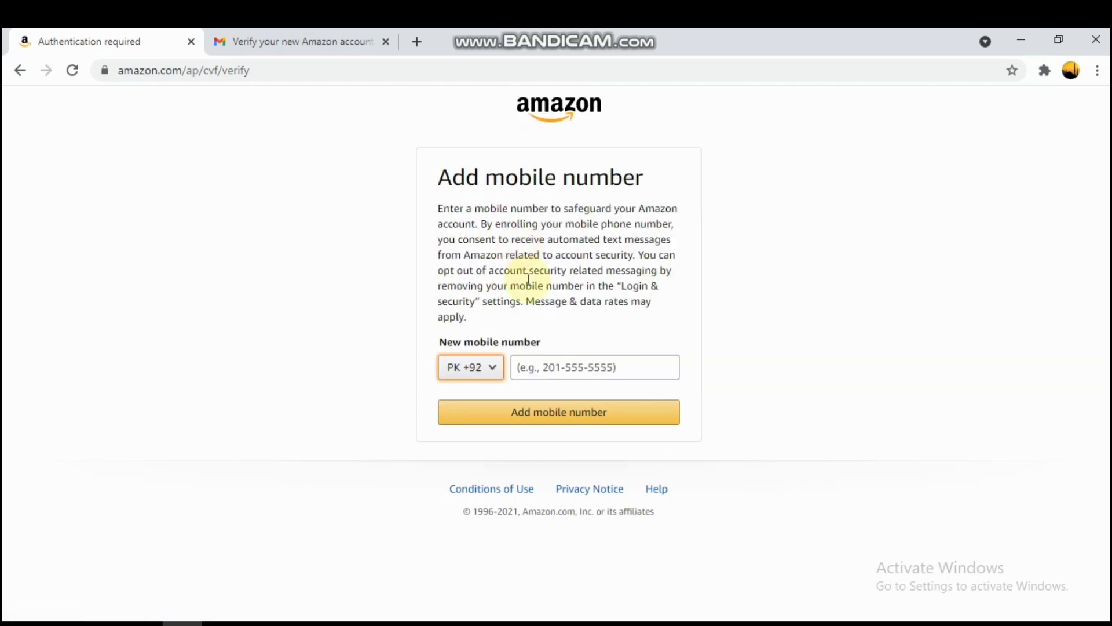
click(541, 367)
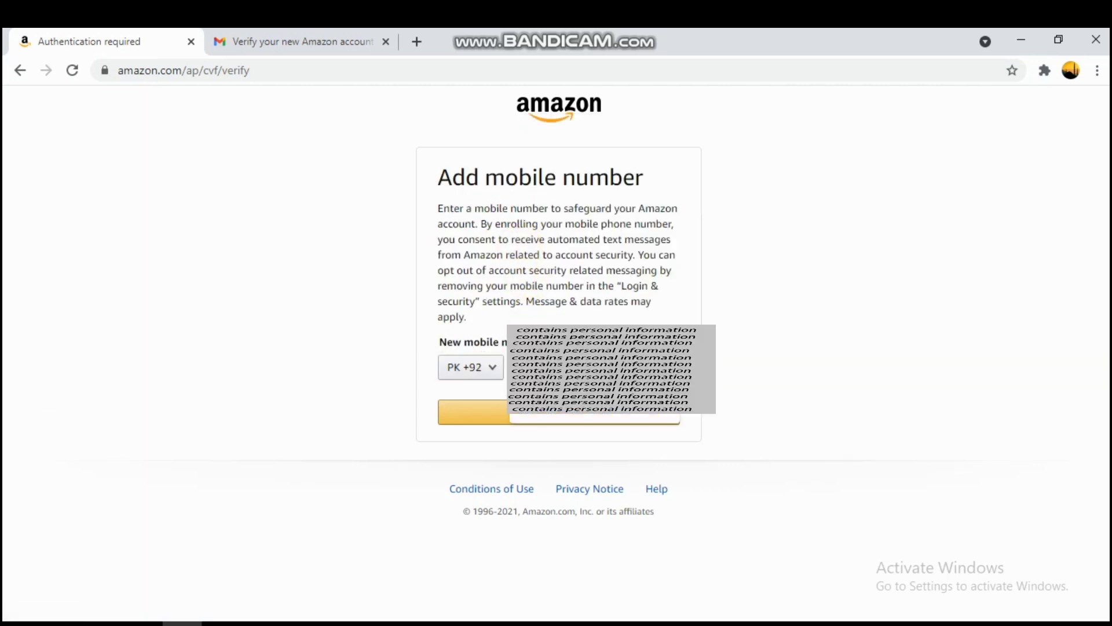
click(569, 414)
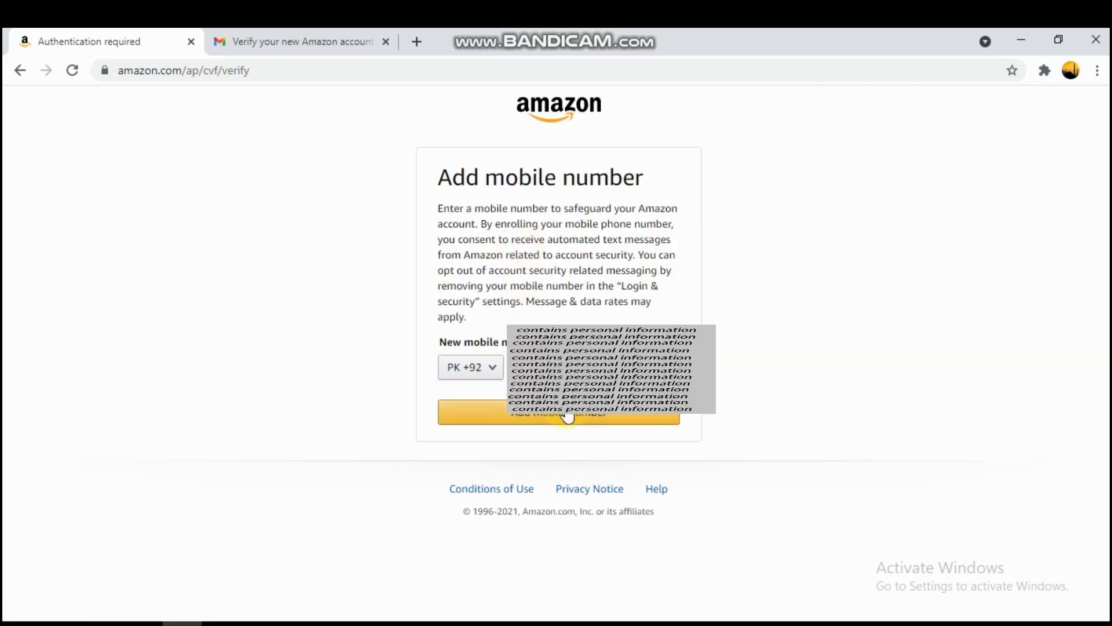
click(555, 422)
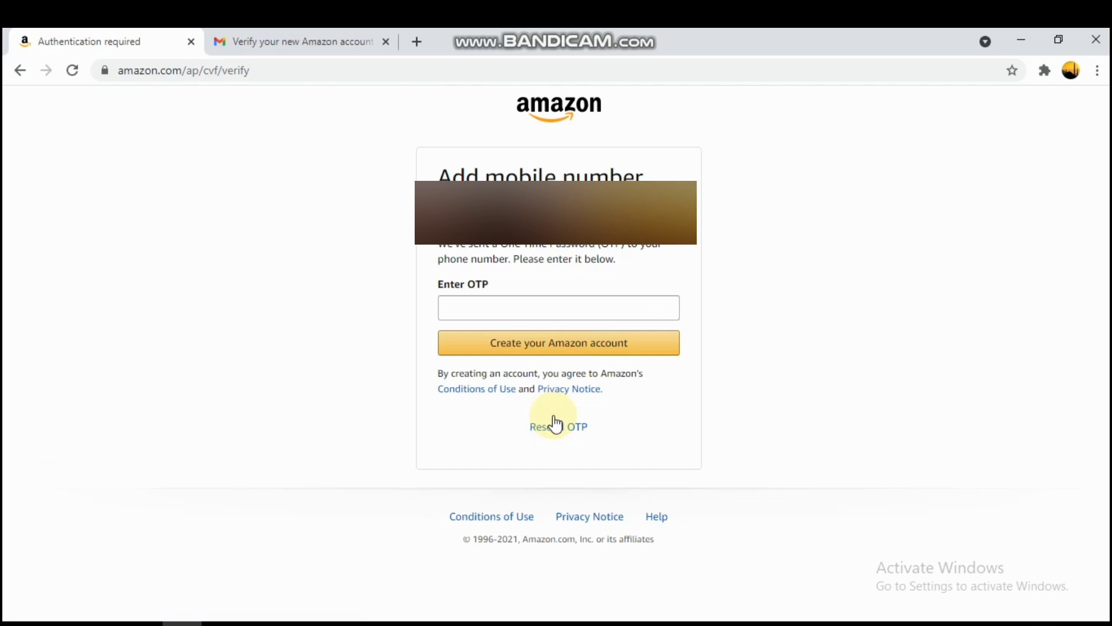
- Enter the texted one-time password and create the Amazon account
click(512, 309)
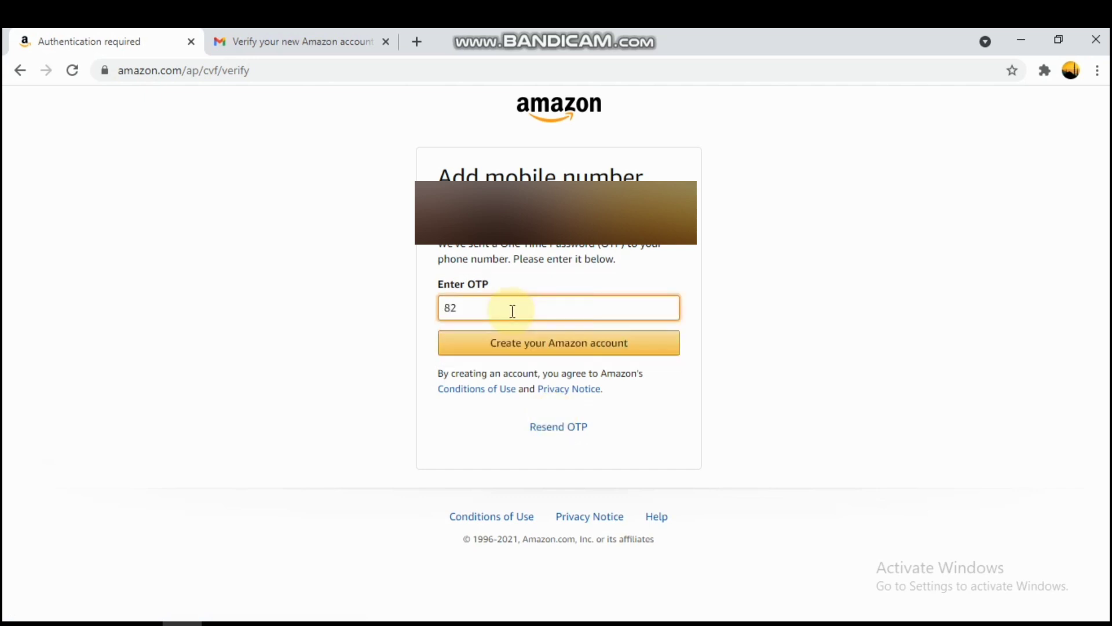
click(516, 336)
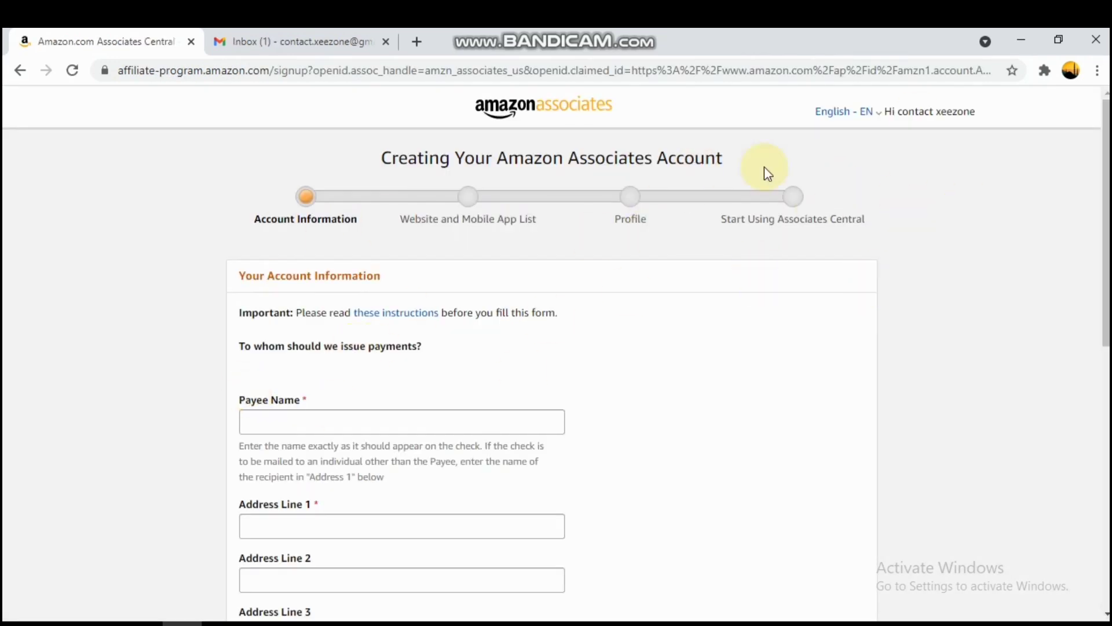
- Set the payee country to Pakistan and the phone country code to +92
scroll(763, 165, down, 6)
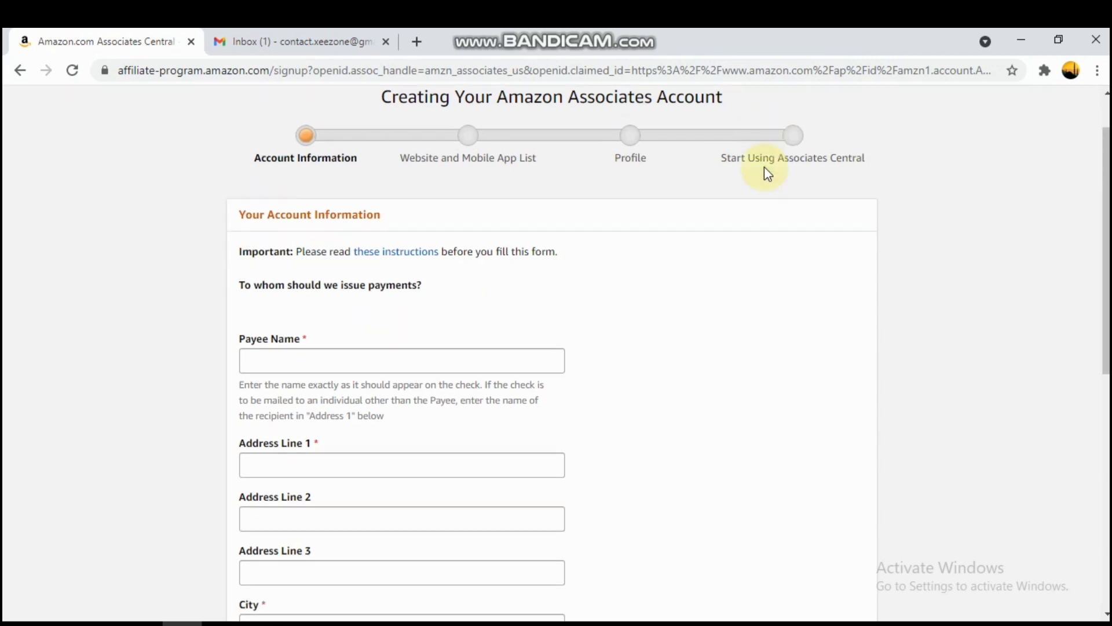
scroll(763, 166, down, 1)
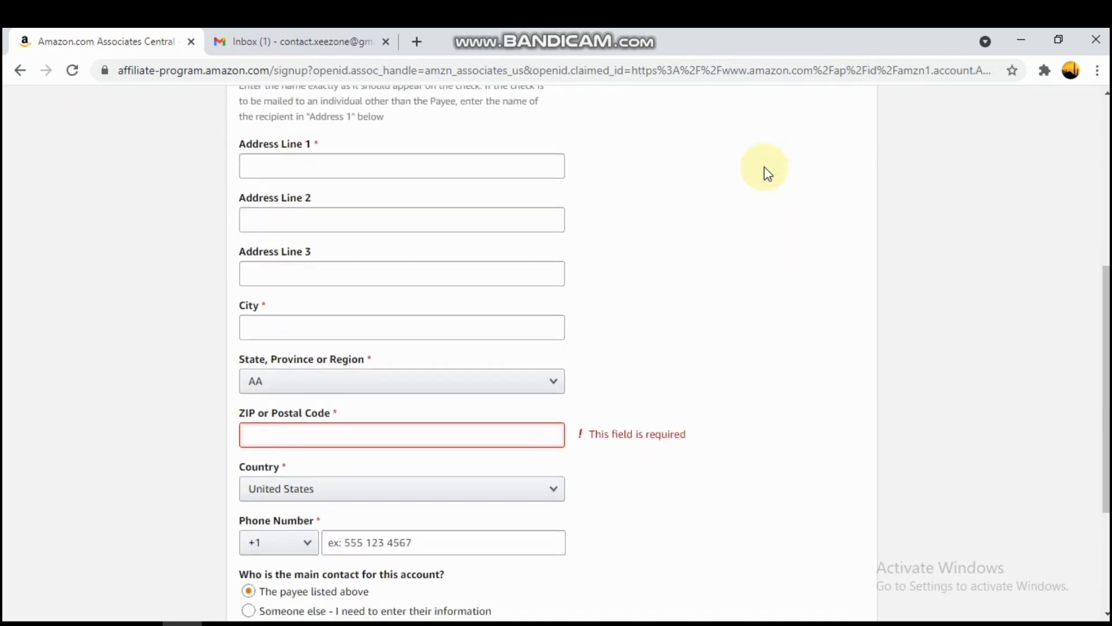
click(555, 472)
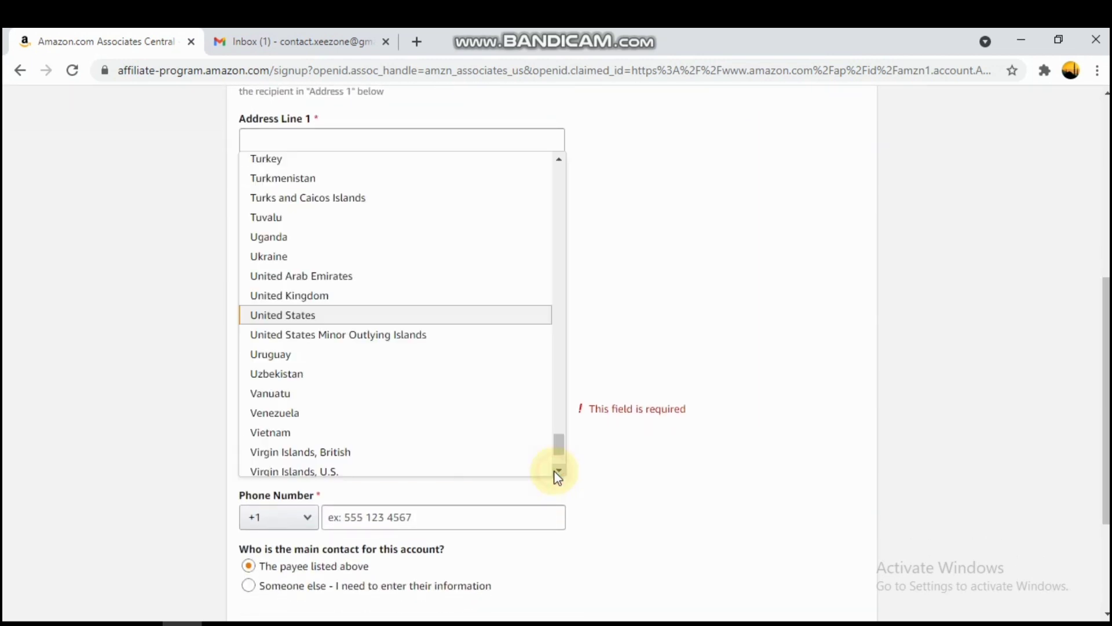
text(pak)
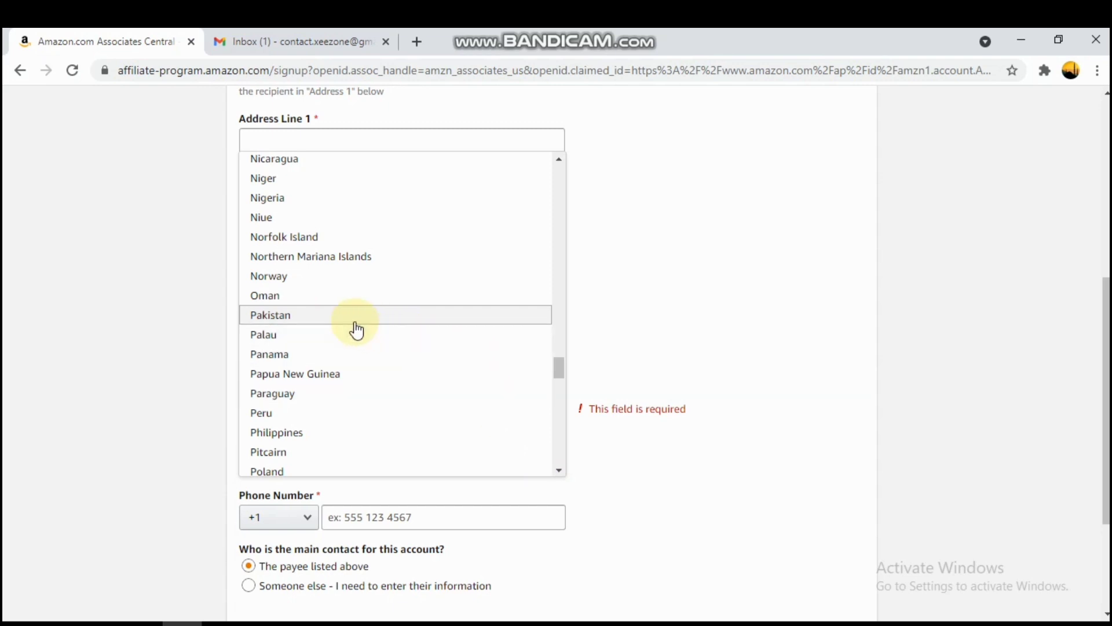
click(340, 312)
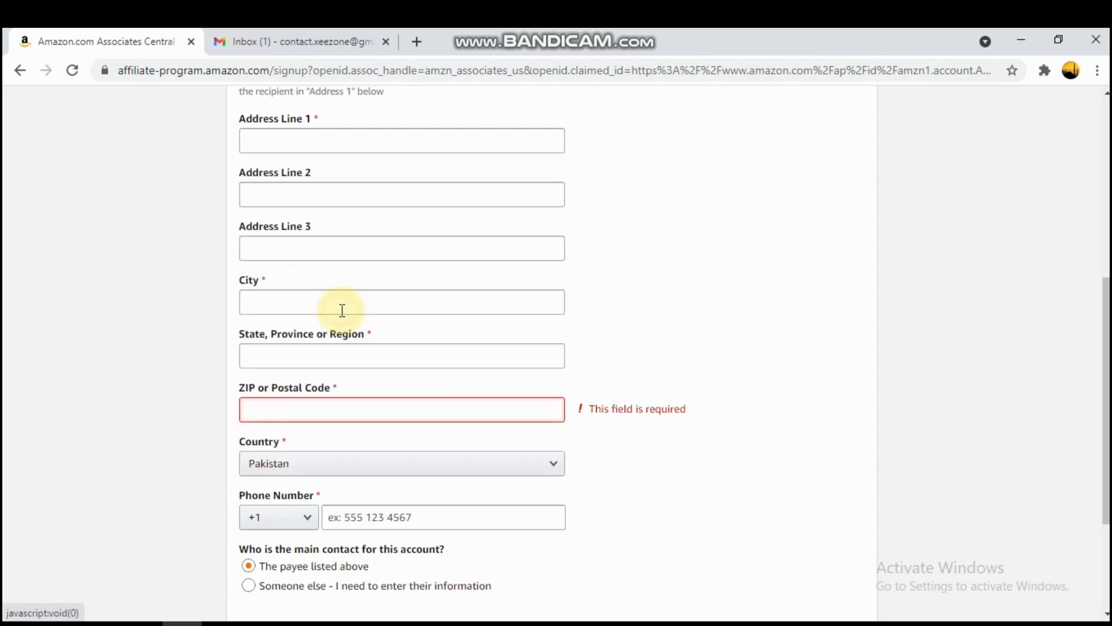
click(300, 518)
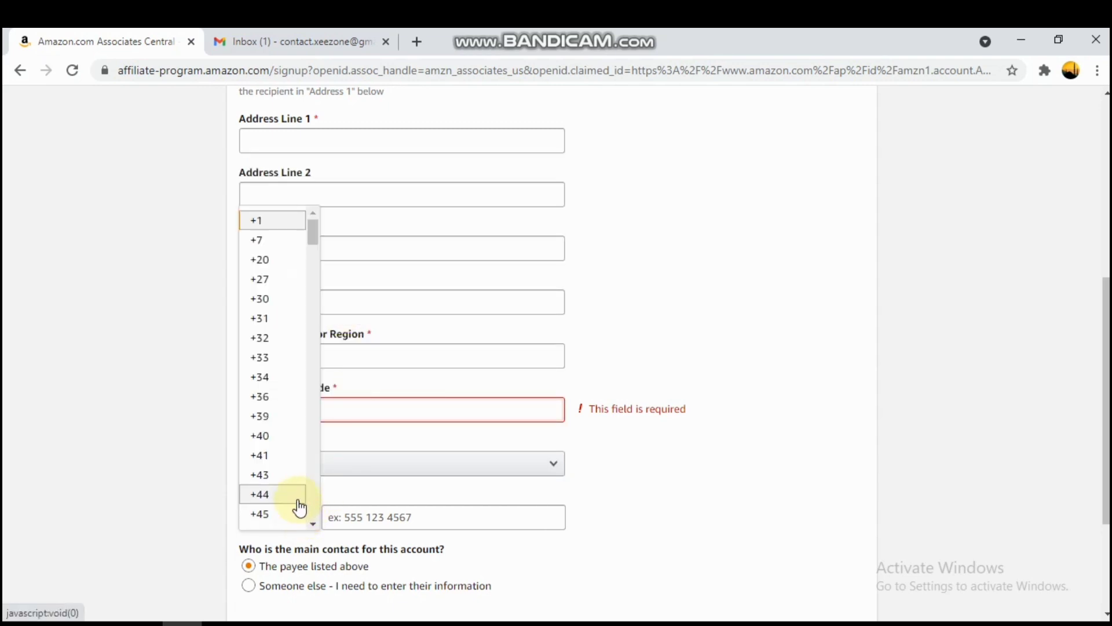
scroll(299, 508, down, 5)
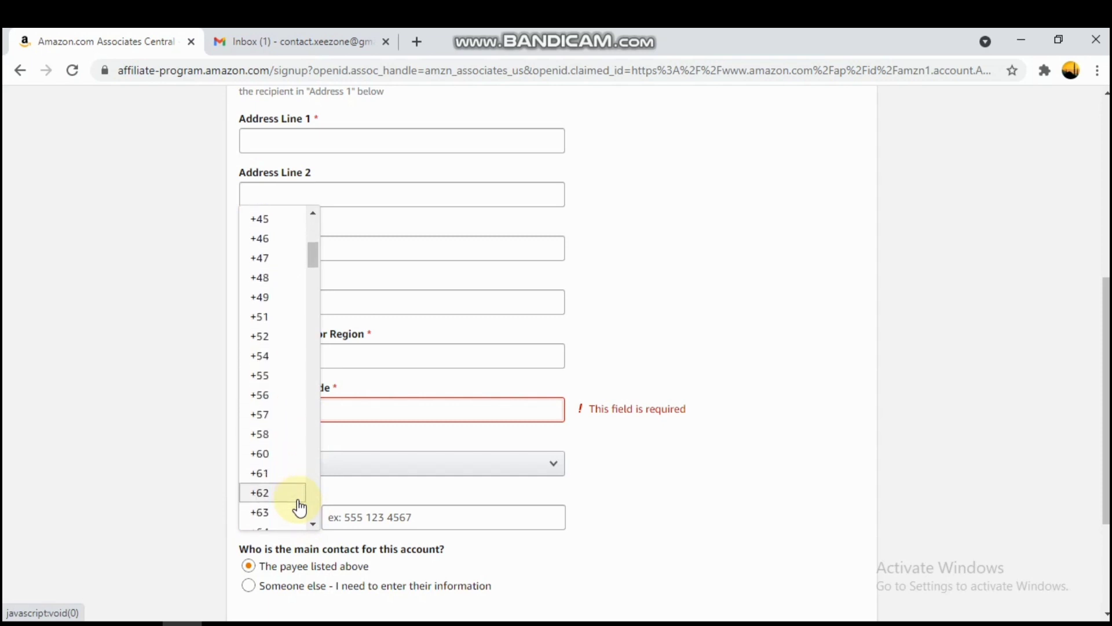
scroll(299, 509, down, 6)
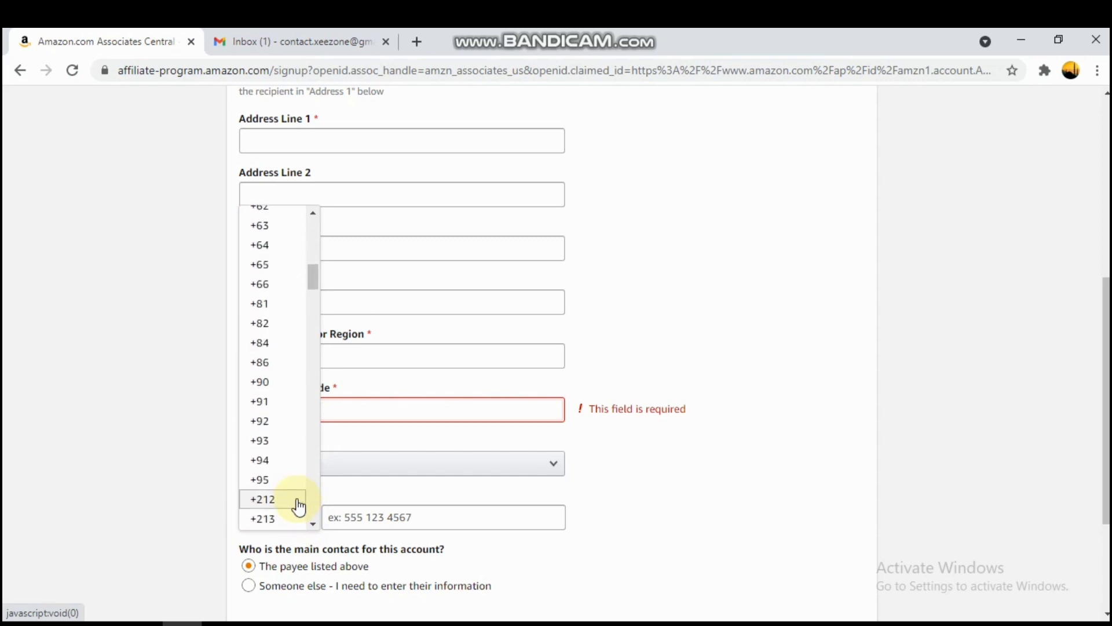
click(265, 427)
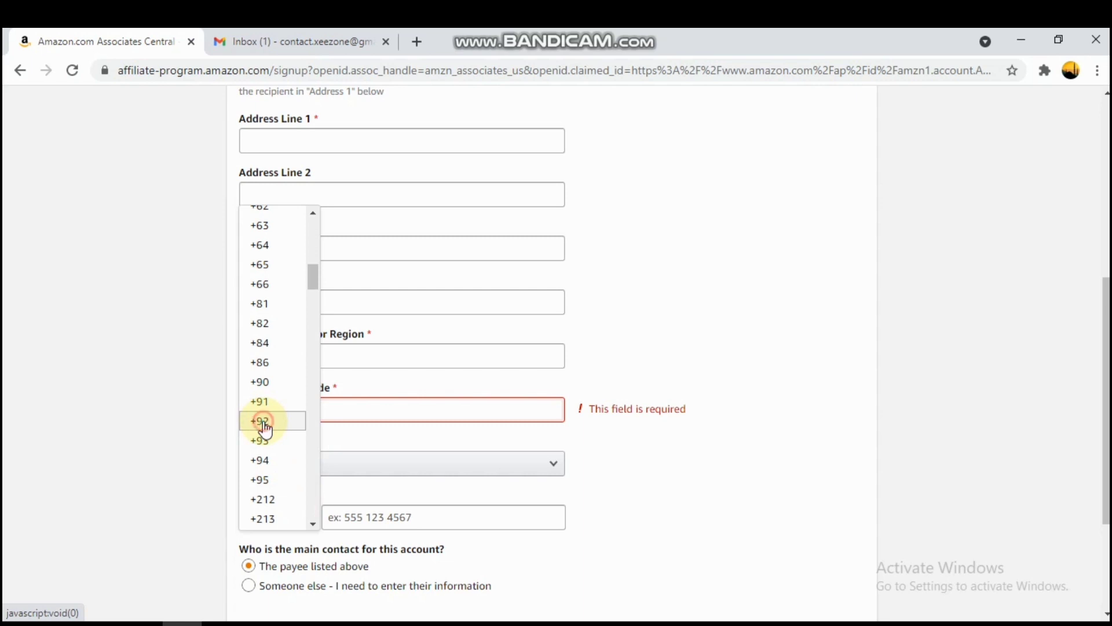
scroll(568, 435, down, 3)
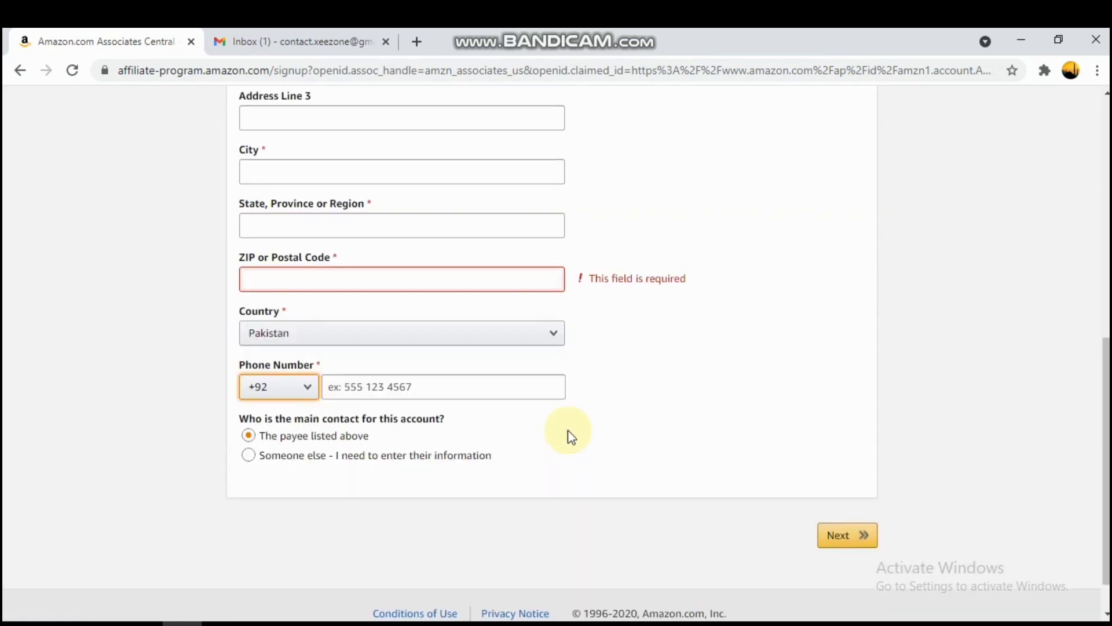
scroll(569, 437, up, 9)
- Fill in the payee's full name from the saved suggestion
click(374, 417)
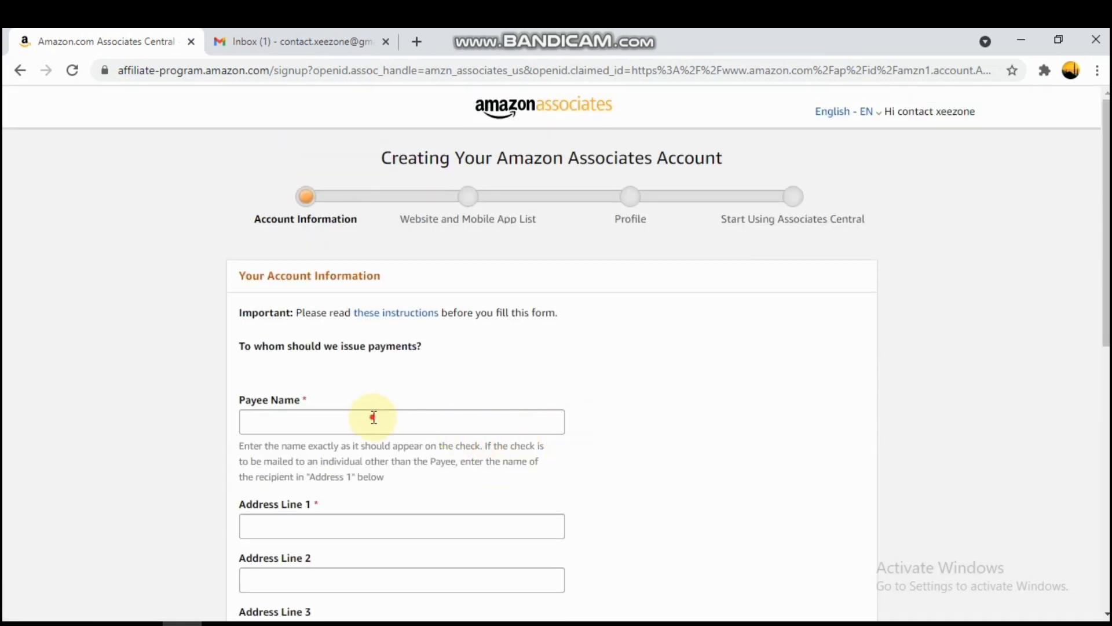
click(331, 458)
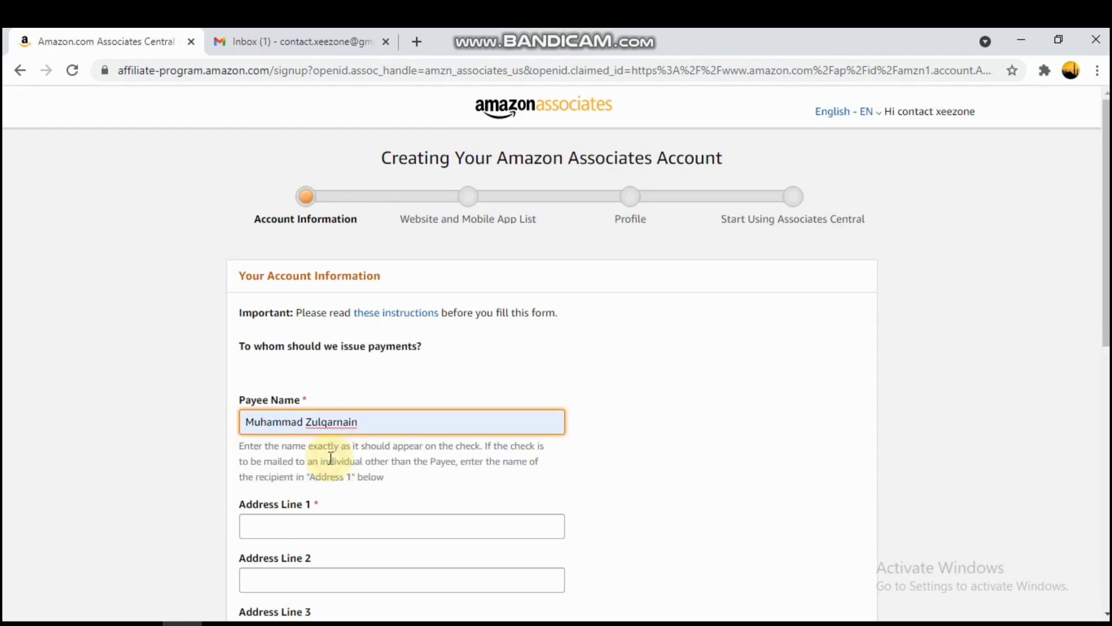
scroll(330, 458, down, 3)
scroll(330, 458, down, 2)
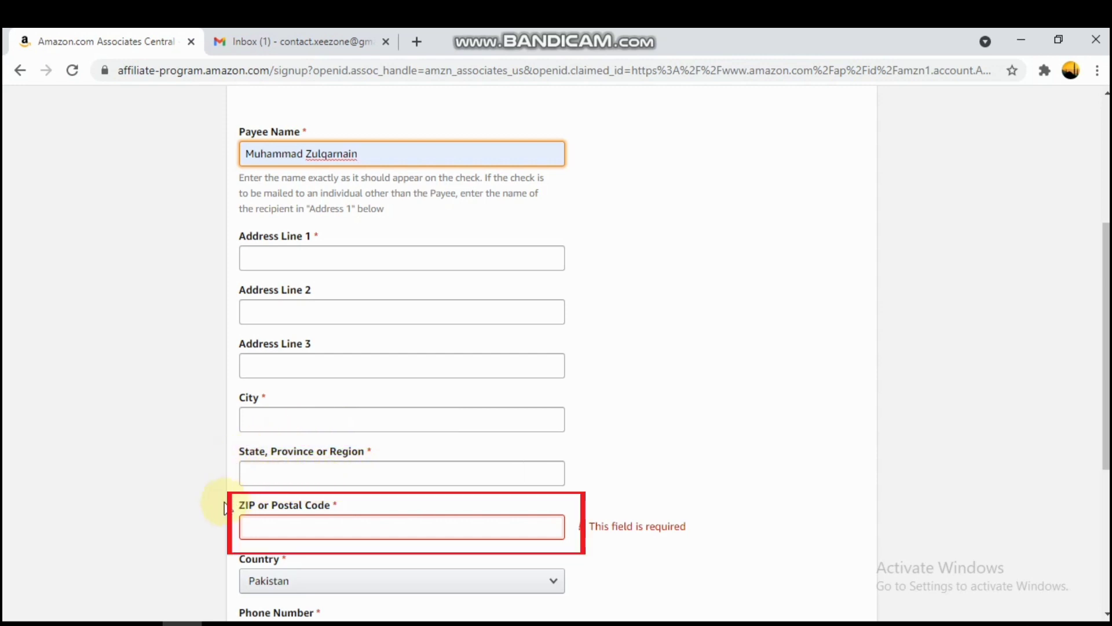
scroll(351, 531, down, 1)
scroll(351, 530, down, 2)
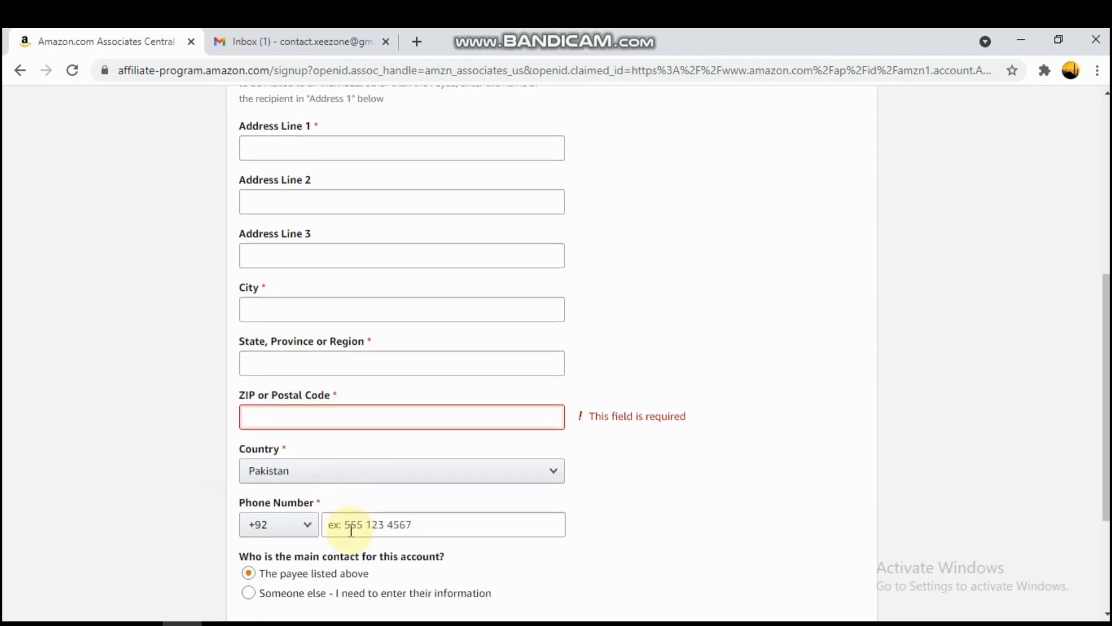
scroll(351, 531, up, 1)
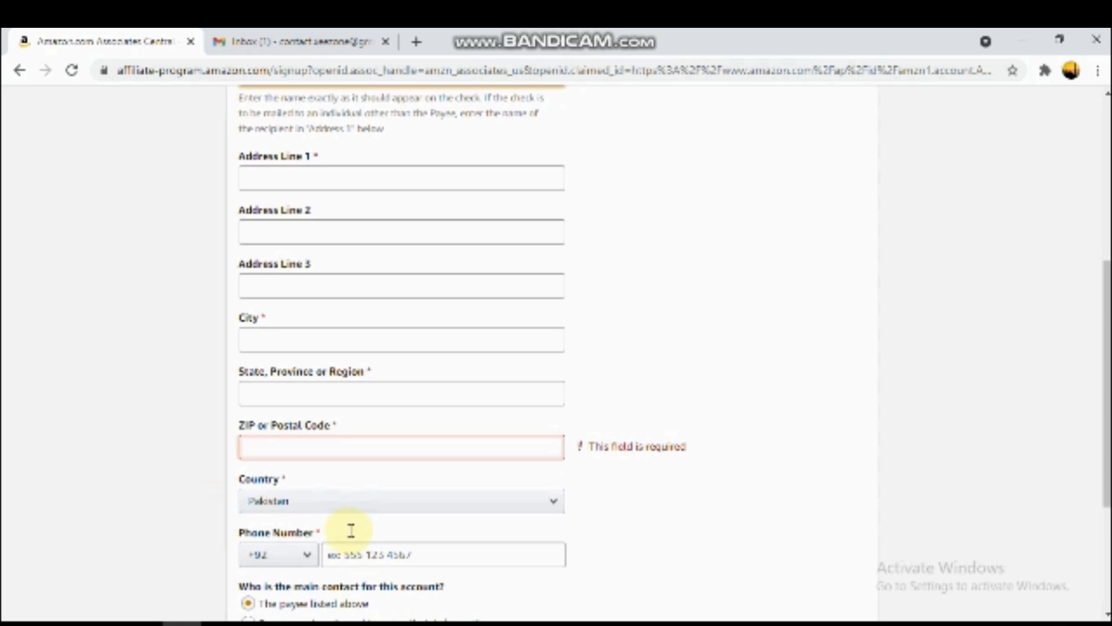
scroll(351, 531, up, 3)
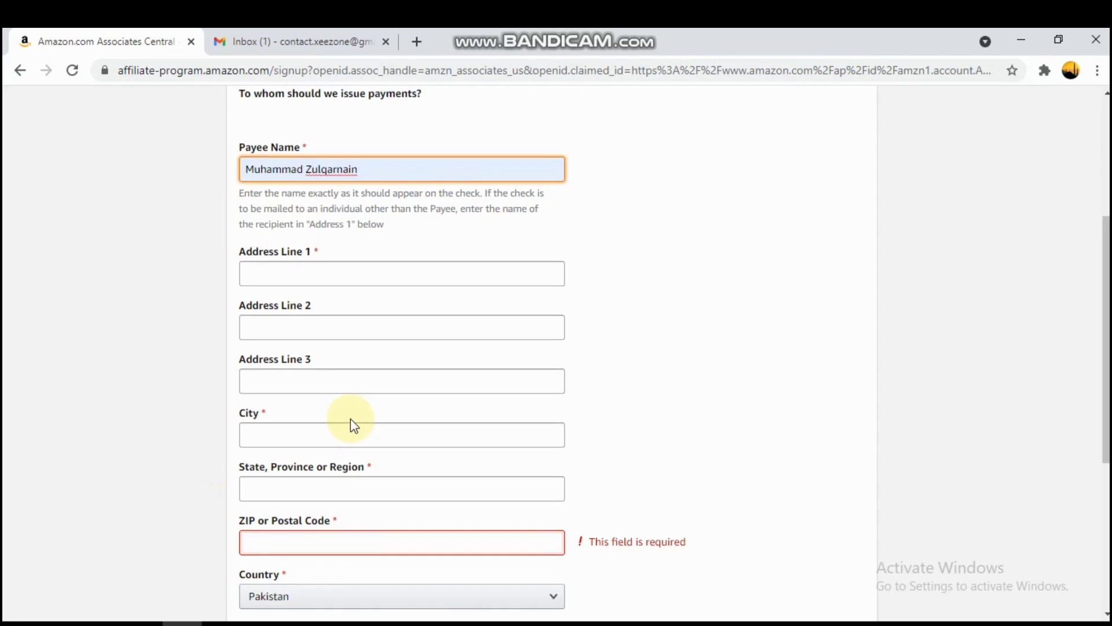
scroll(349, 424, down, 2)
- Fill the address, city, region, postal code and phone from the saved autofill address
click(286, 185)
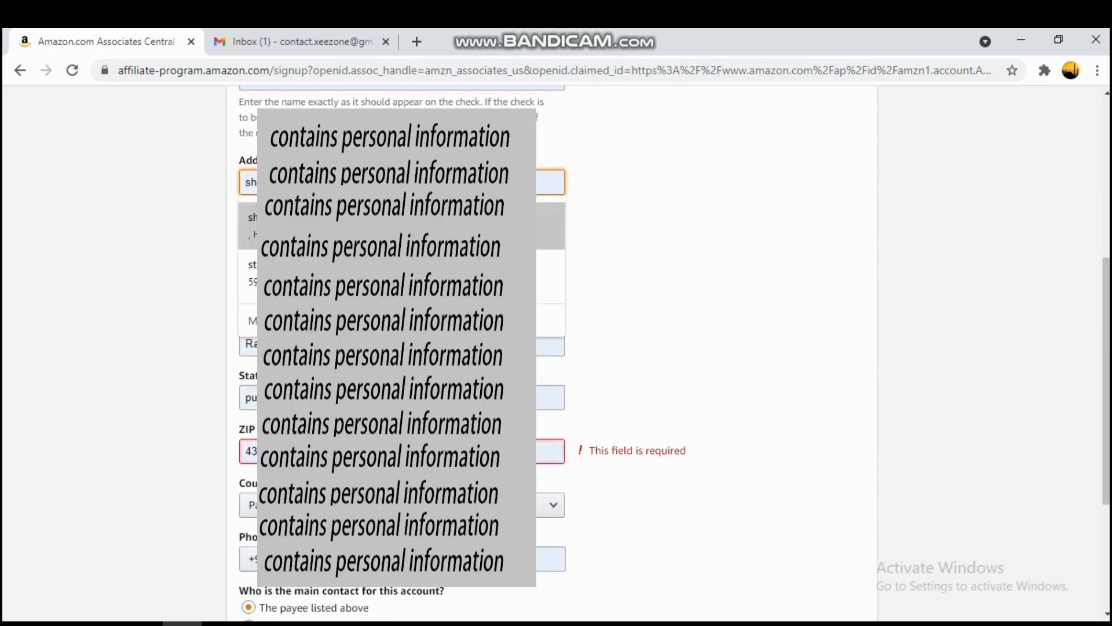
key(Return)
scroll(394, 348, down, 2)
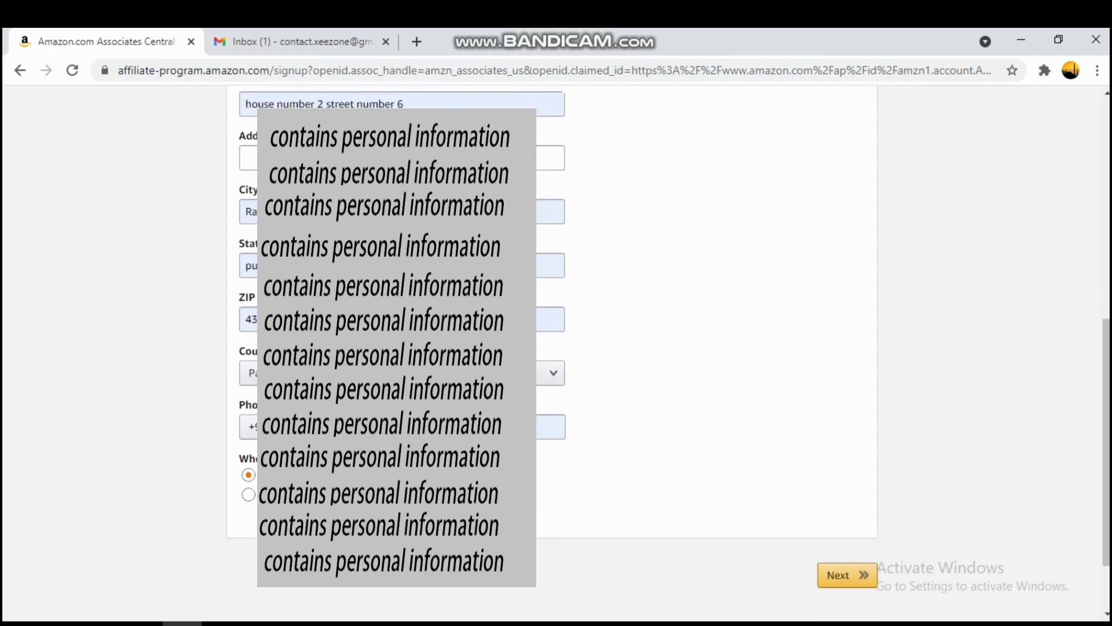
scroll(666, 347, down, 1)
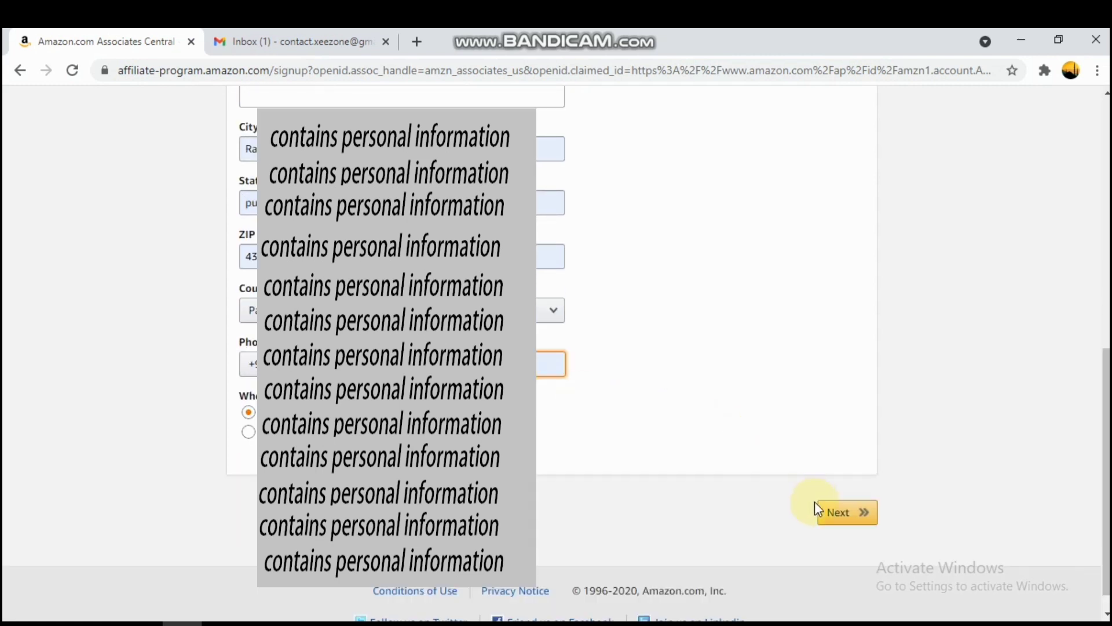
click(841, 515)
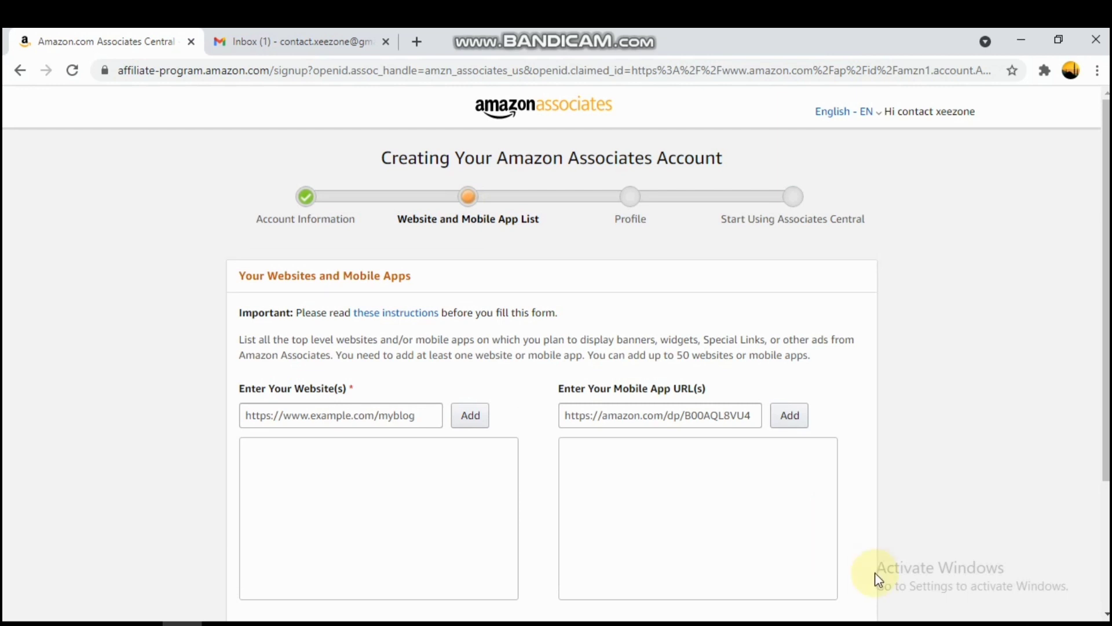
scroll(878, 578, down, 2)
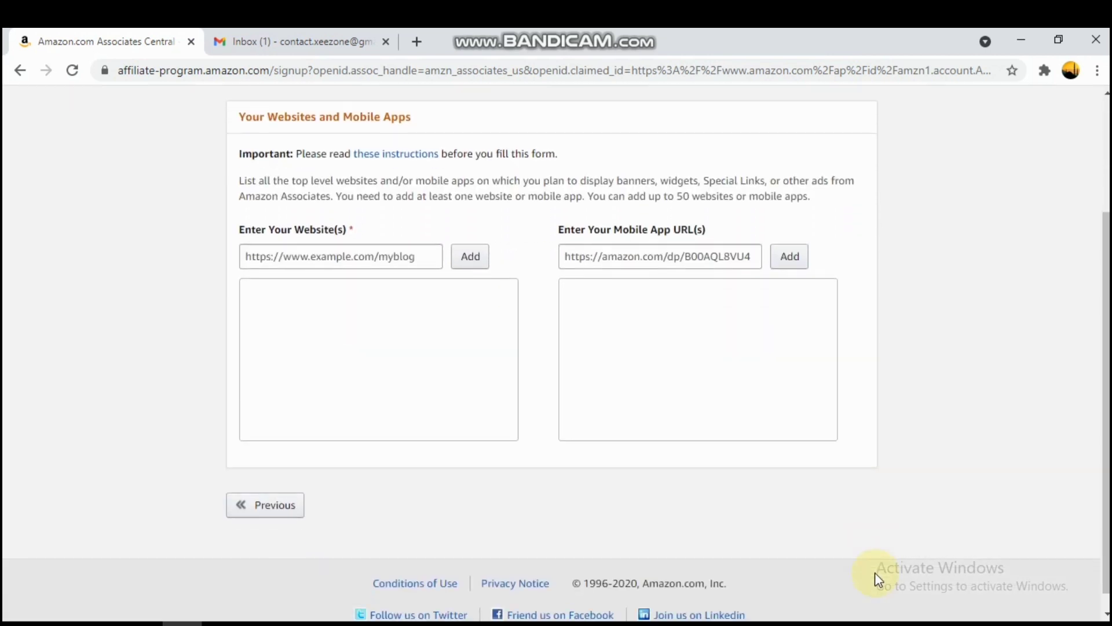
scroll(875, 574, up, 1)
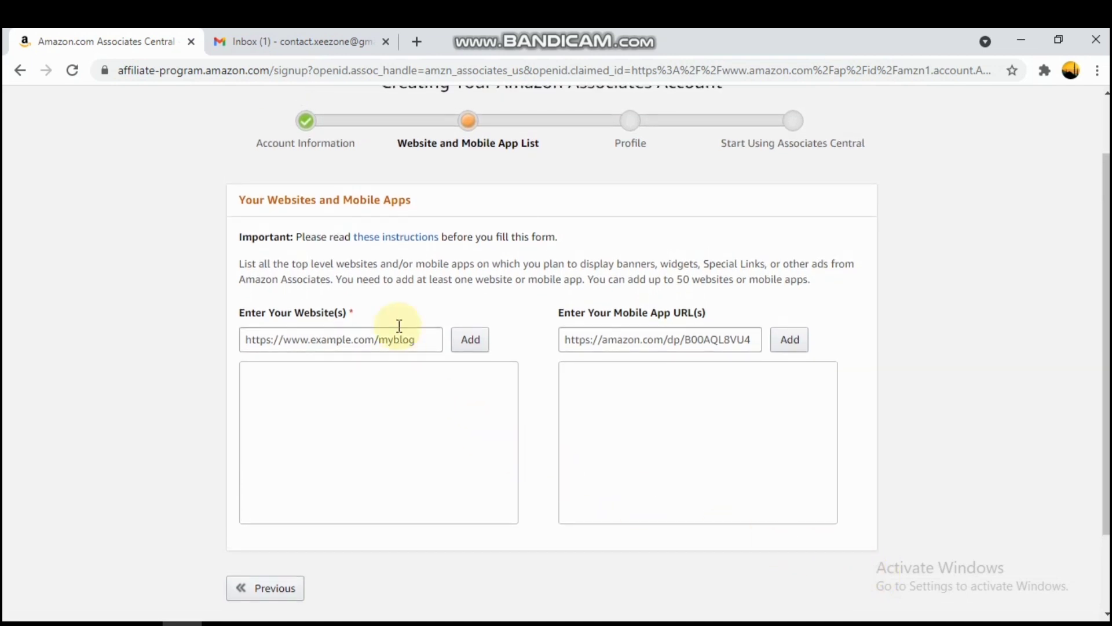
mouse_move(405, 244)
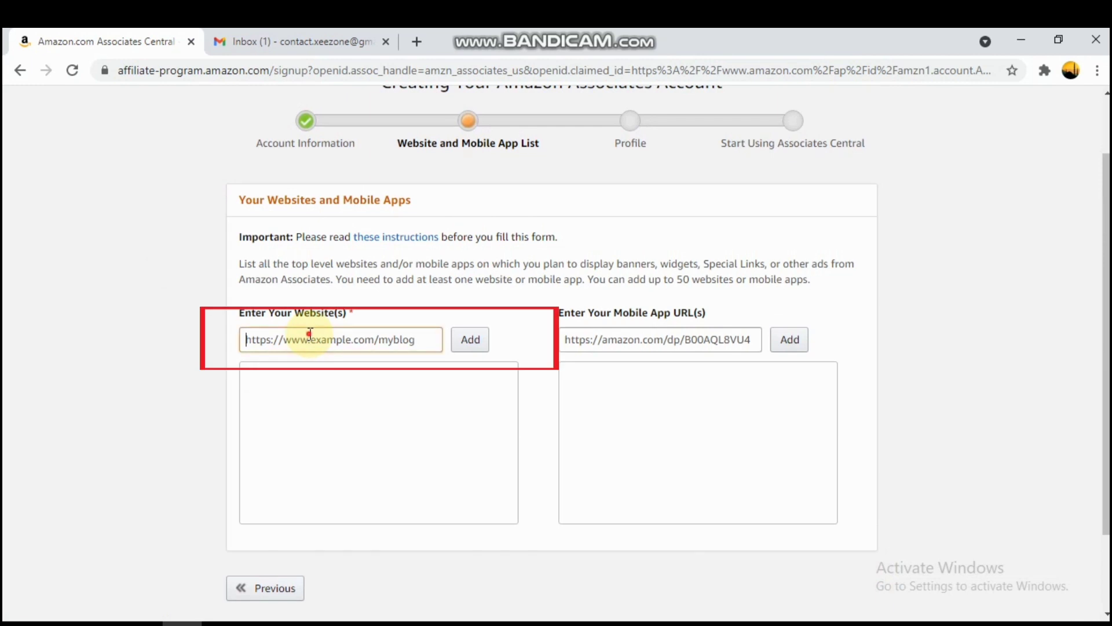
click(310, 335)
text(www)
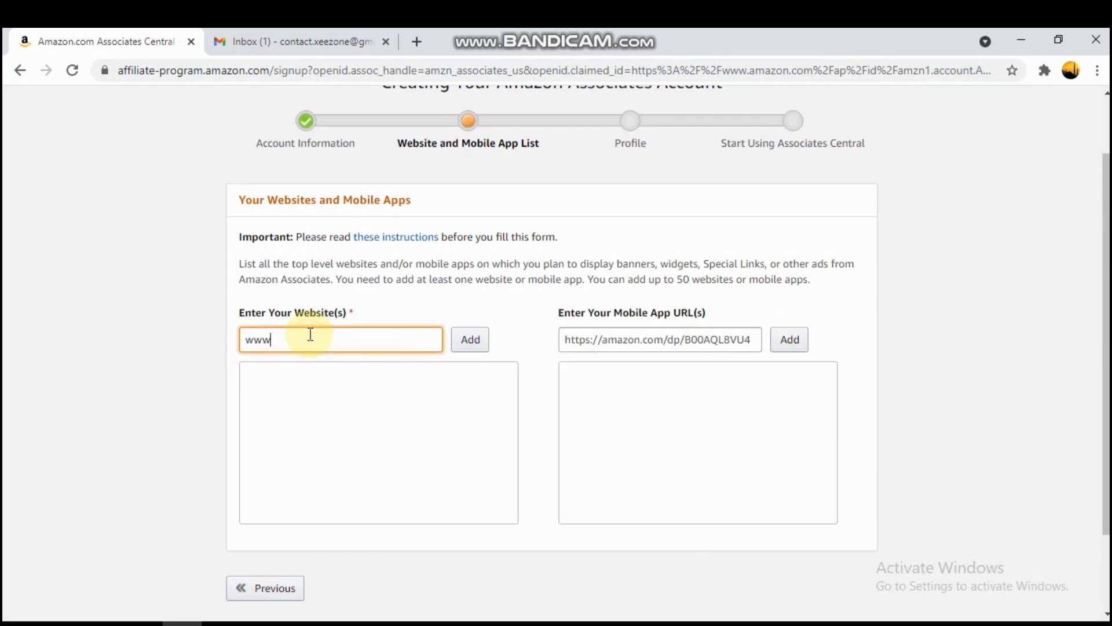
text(.facebook.com/xeez)
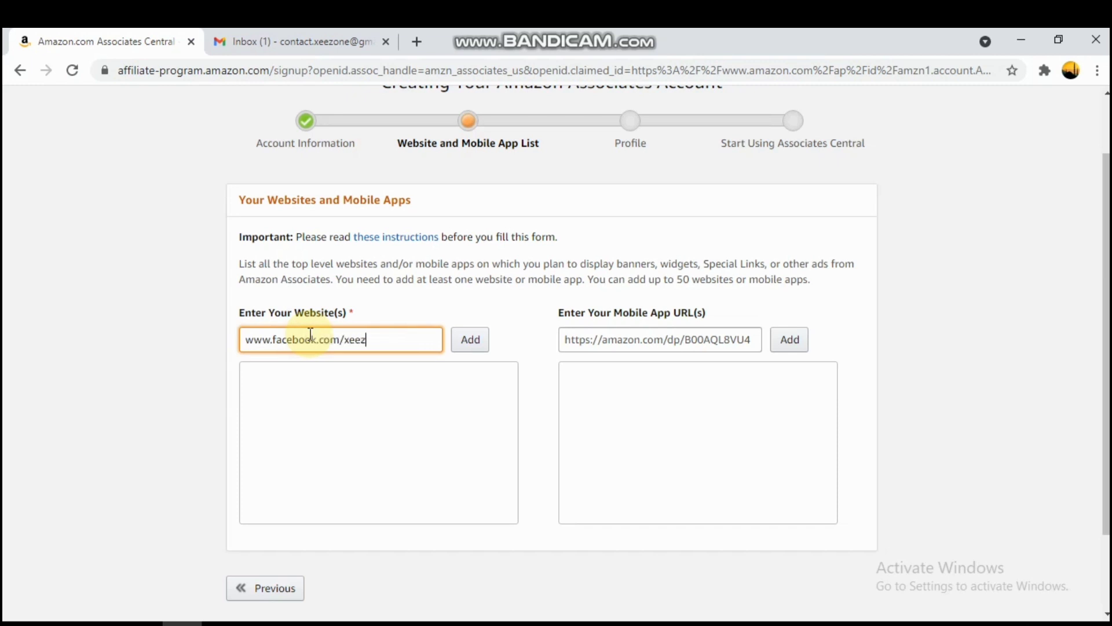
text(one)
click(479, 343)
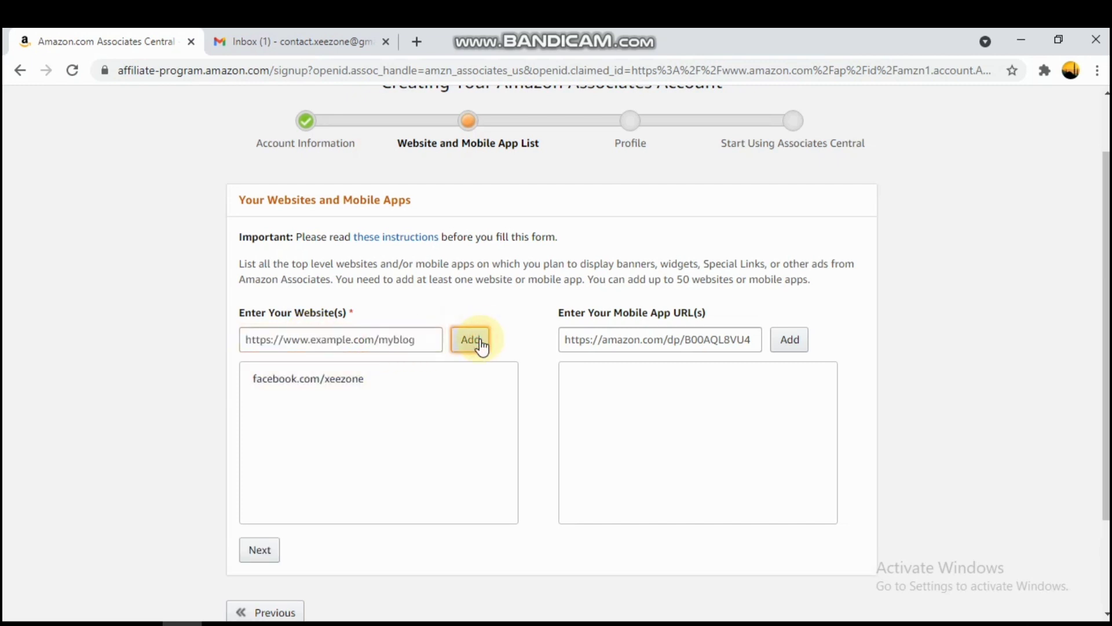
- Continue and answer No to whether the sites target children under 13
scroll(481, 343, down, 3)
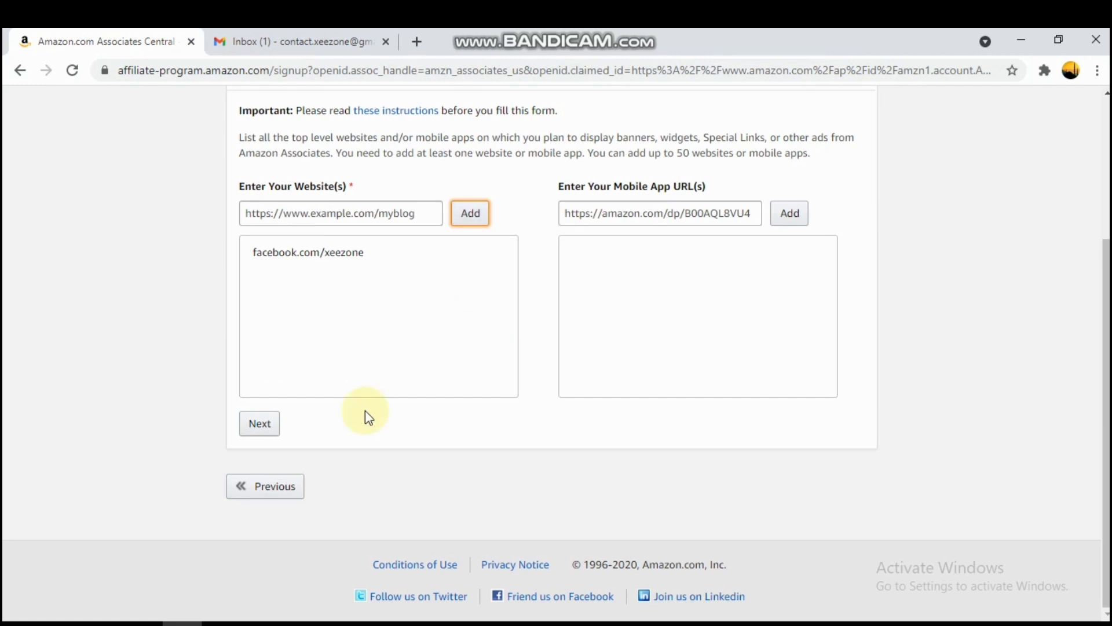
click(259, 425)
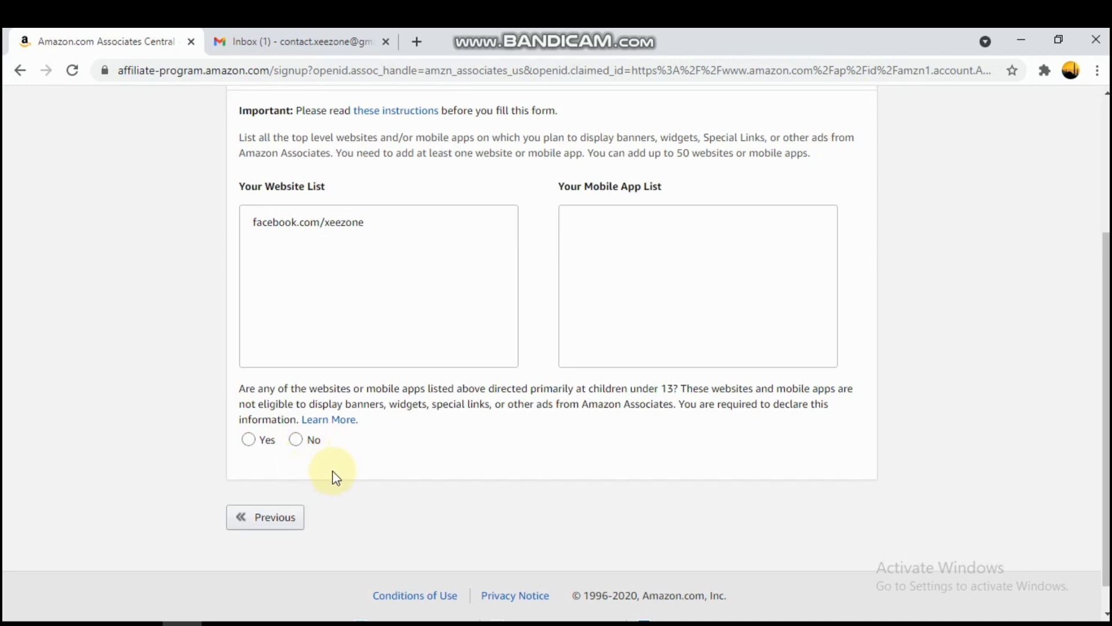
click(297, 442)
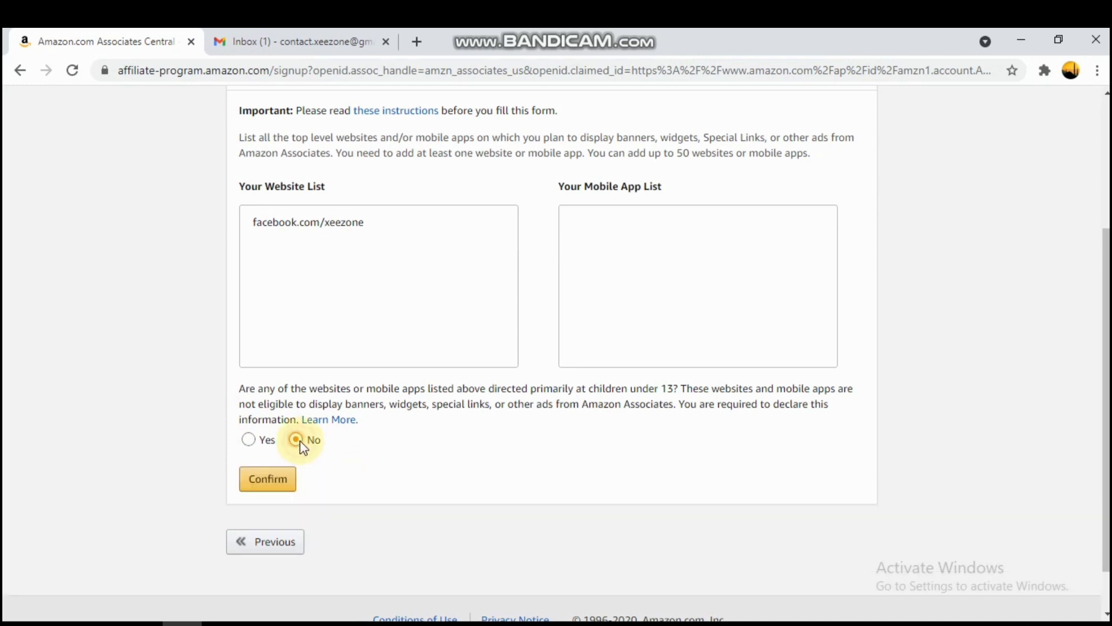
- Confirm the website list and enter a preferred Associates Store ID on the Profile step
click(286, 482)
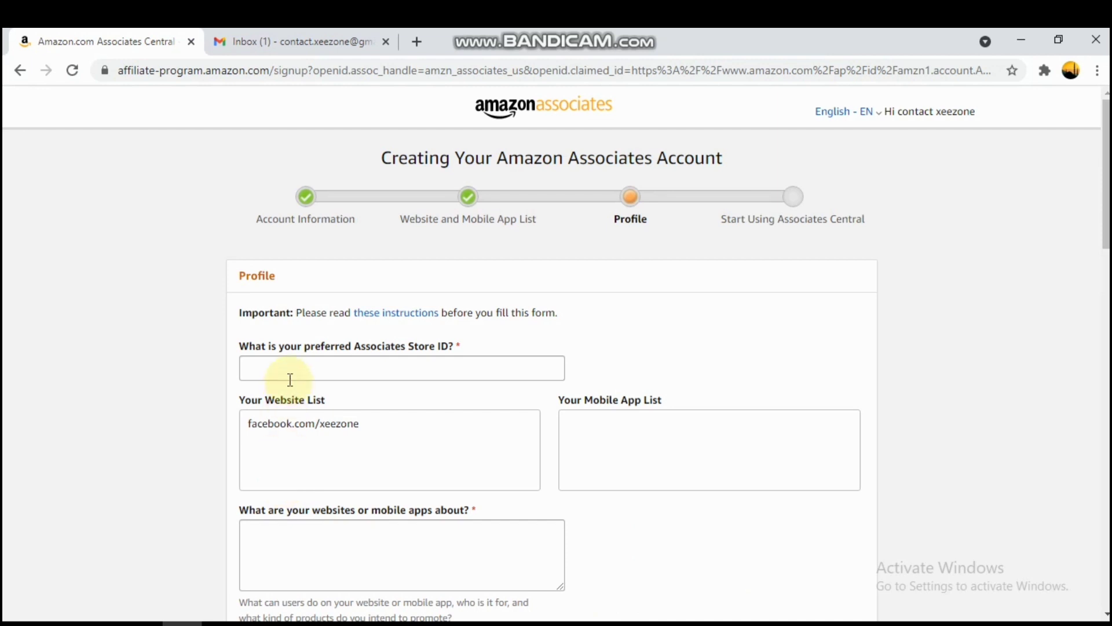
scroll(288, 376, down, 1)
scroll(289, 378, down, 1)
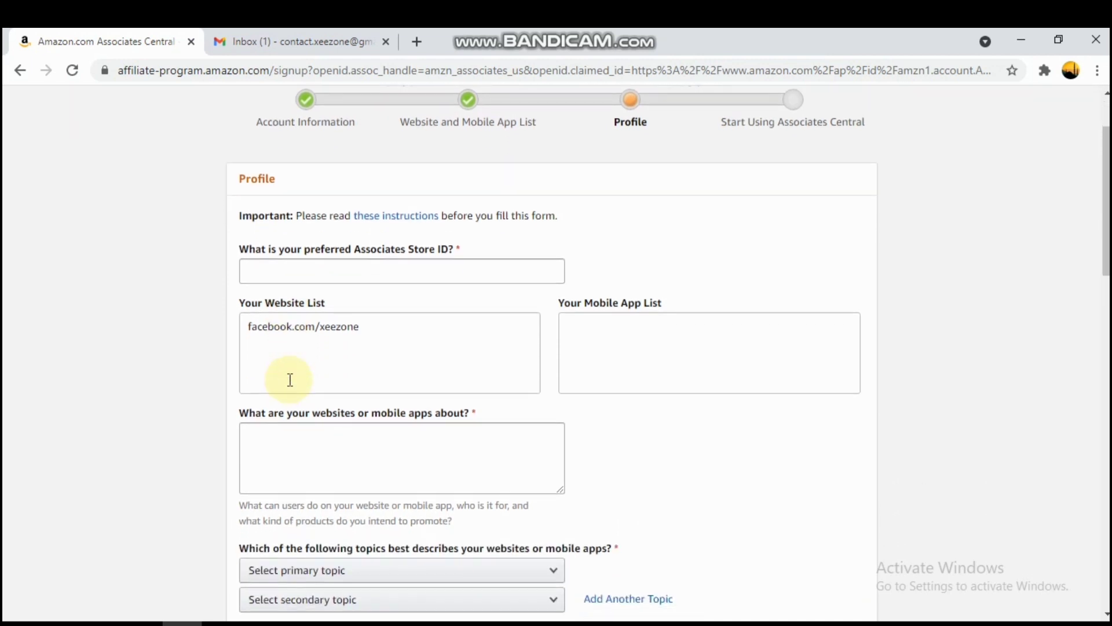
click(281, 269)
text(saql)
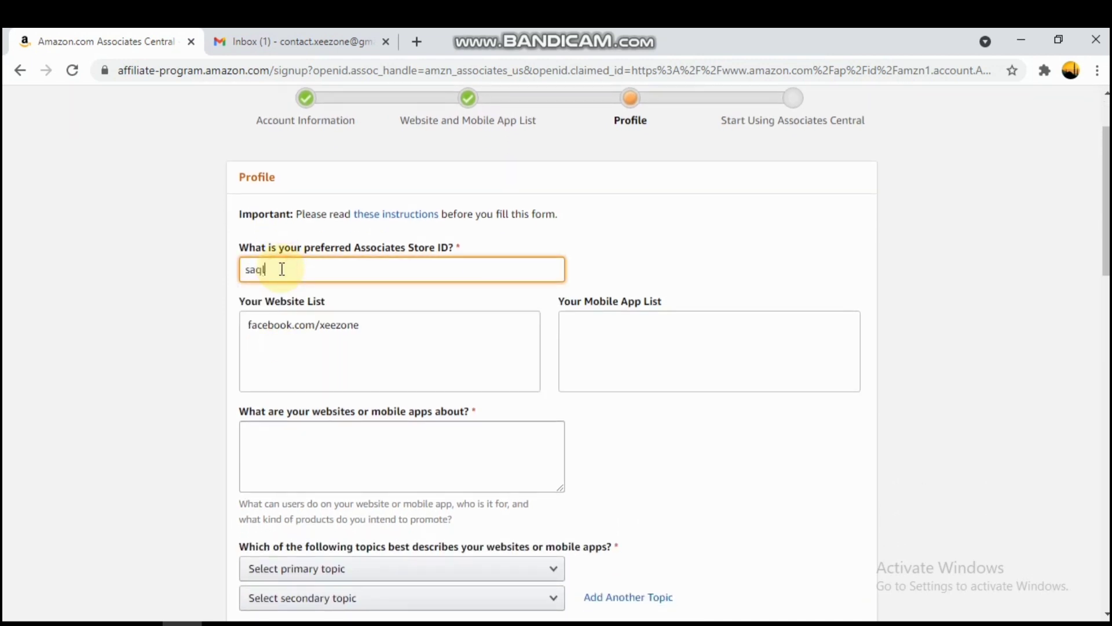
text(ain)
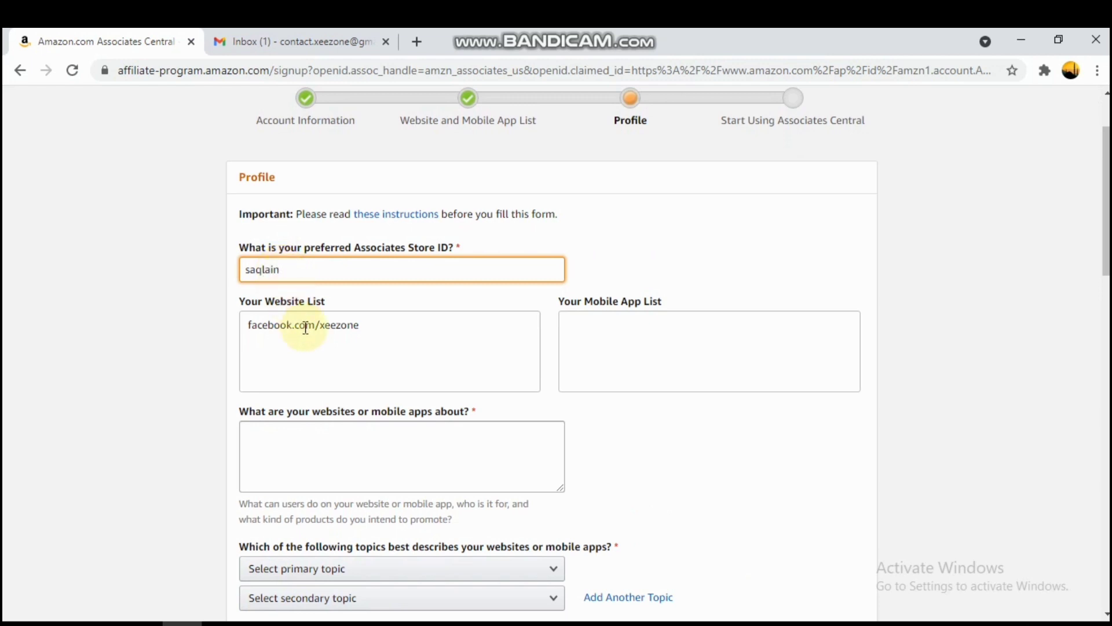
scroll(318, 427, down, 2)
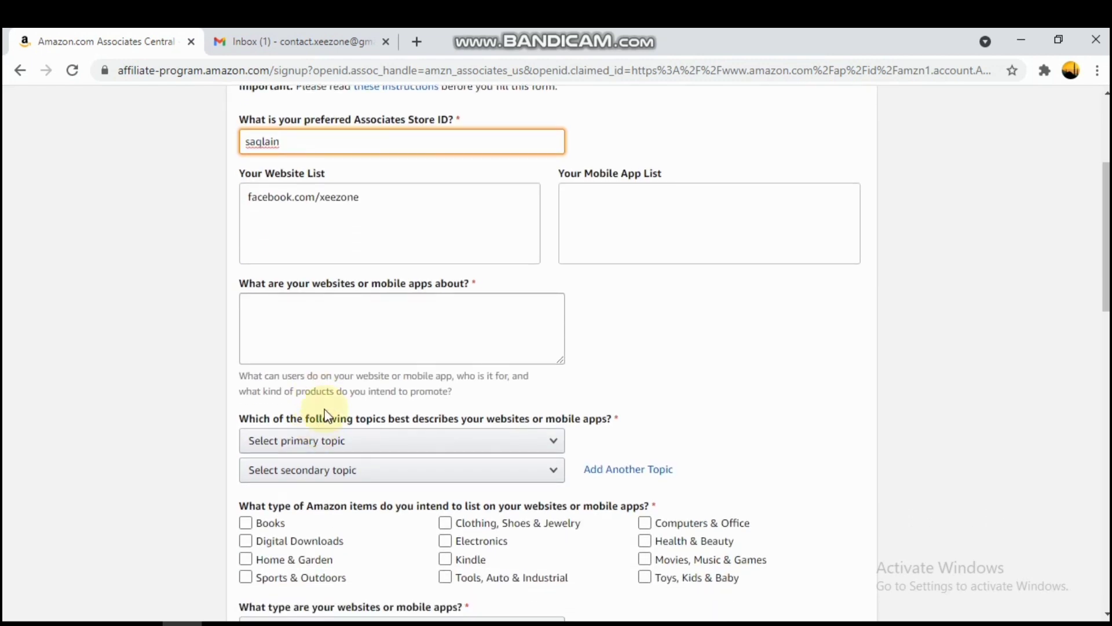
scroll(351, 385, down, 1)
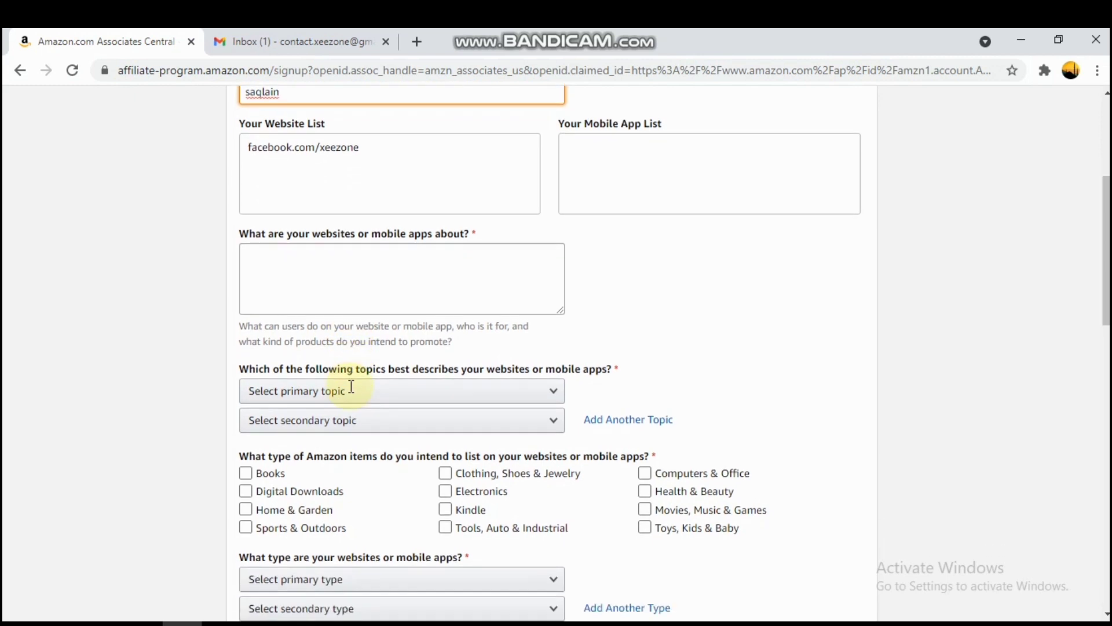
scroll(356, 350, down, 1)
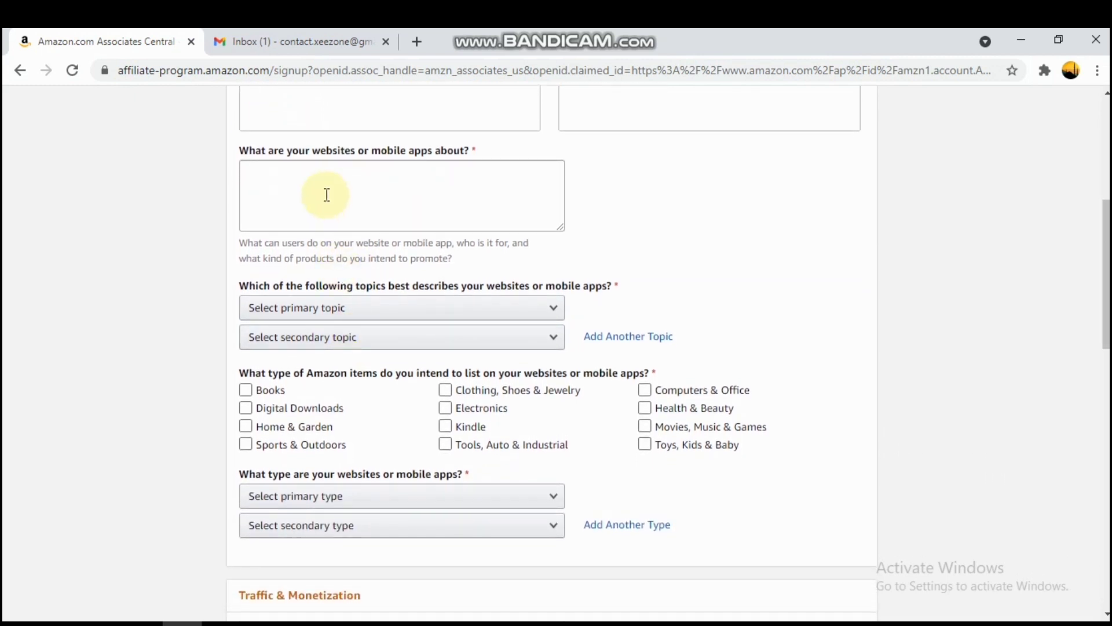
- Begin the site description with 'my website is about business , technolo'
click(315, 194)
text(my)
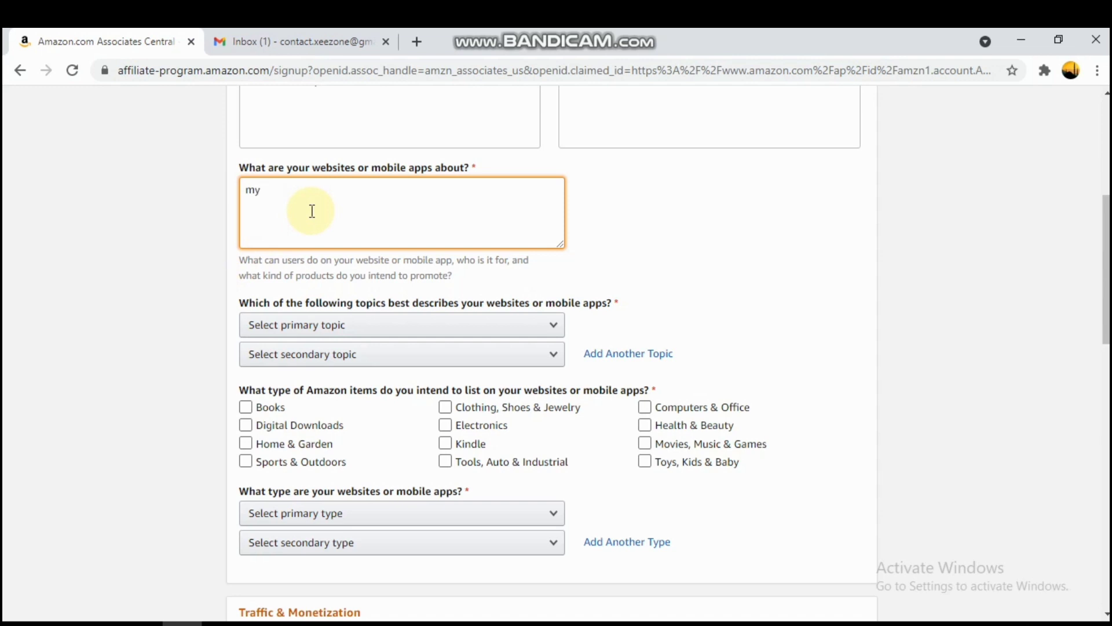
text( website is about bu)
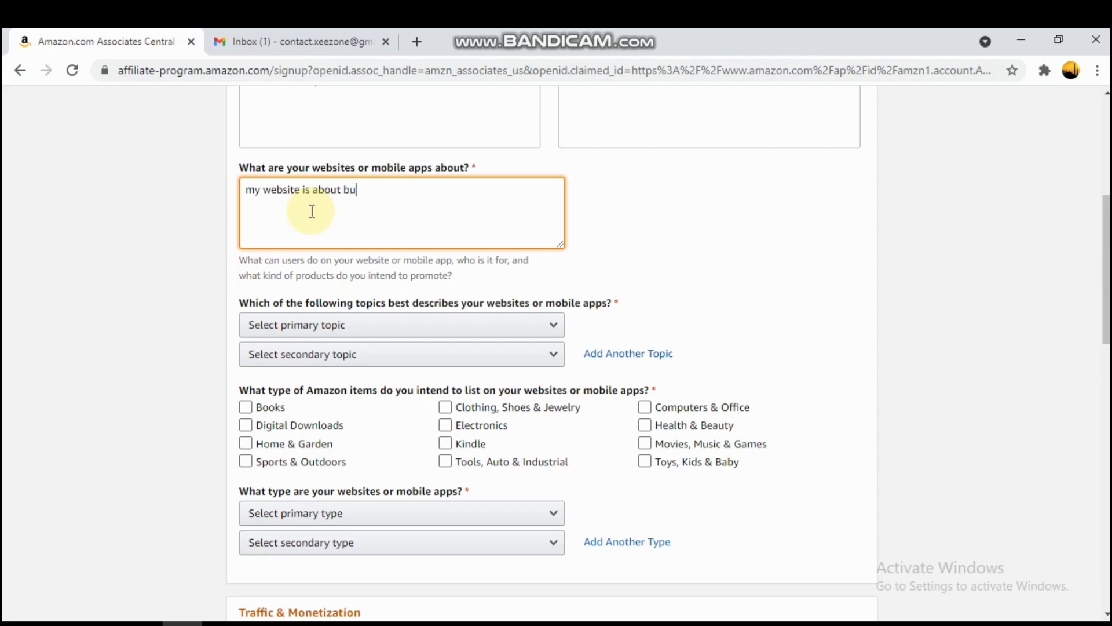
text(siness , technology and social media)
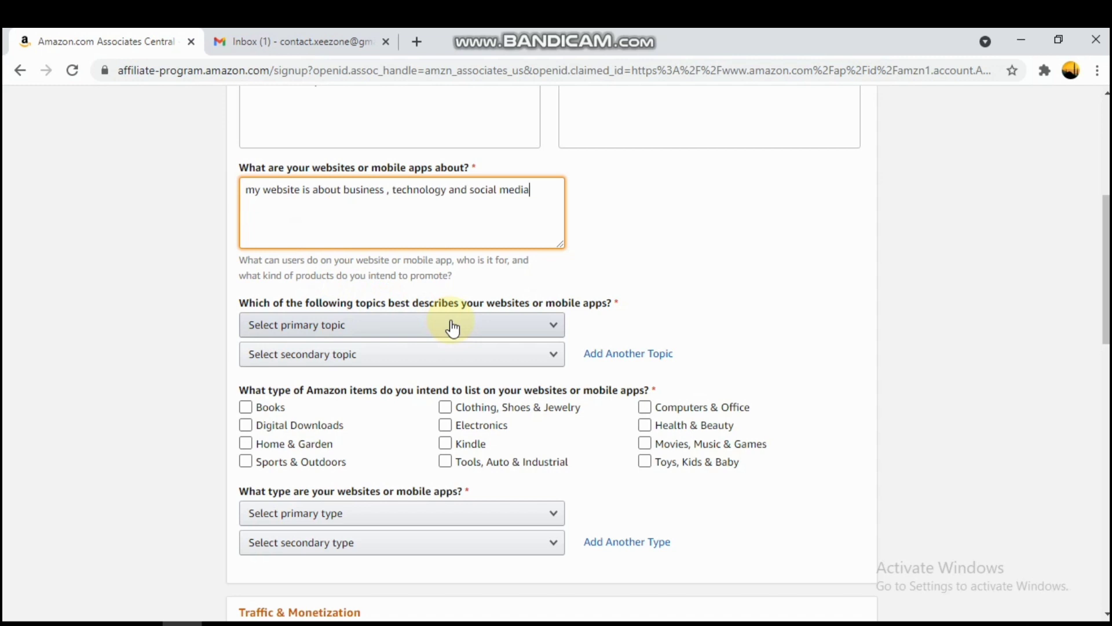
- Choose Apparel/Jewelry/Shoes as the primary site topic
click(453, 328)
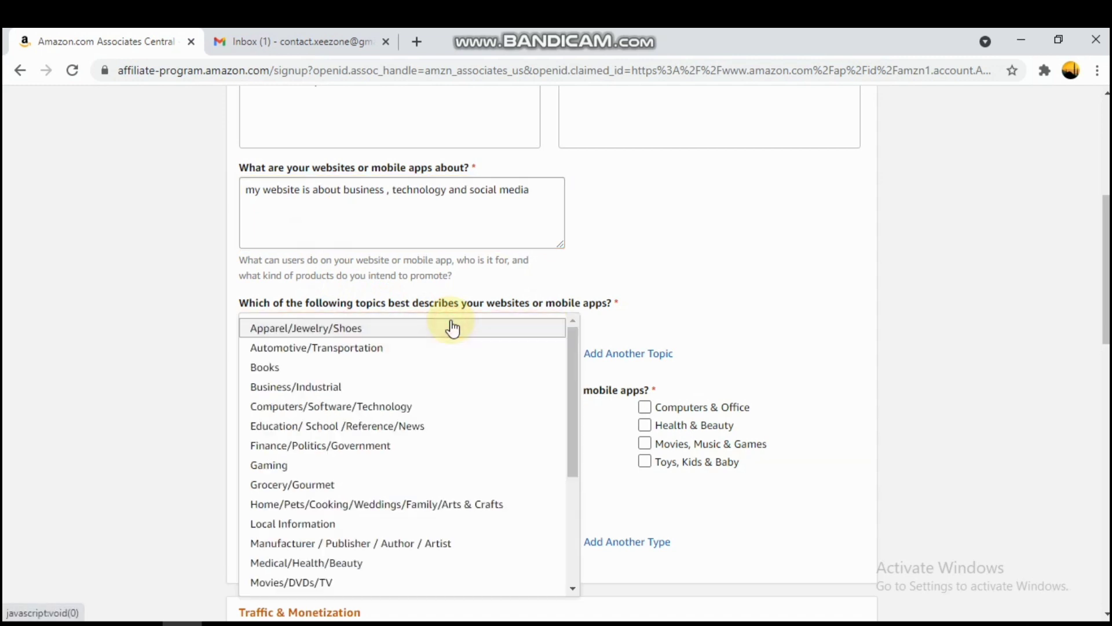
scroll(452, 328, down, 1)
scroll(452, 328, down, 1)
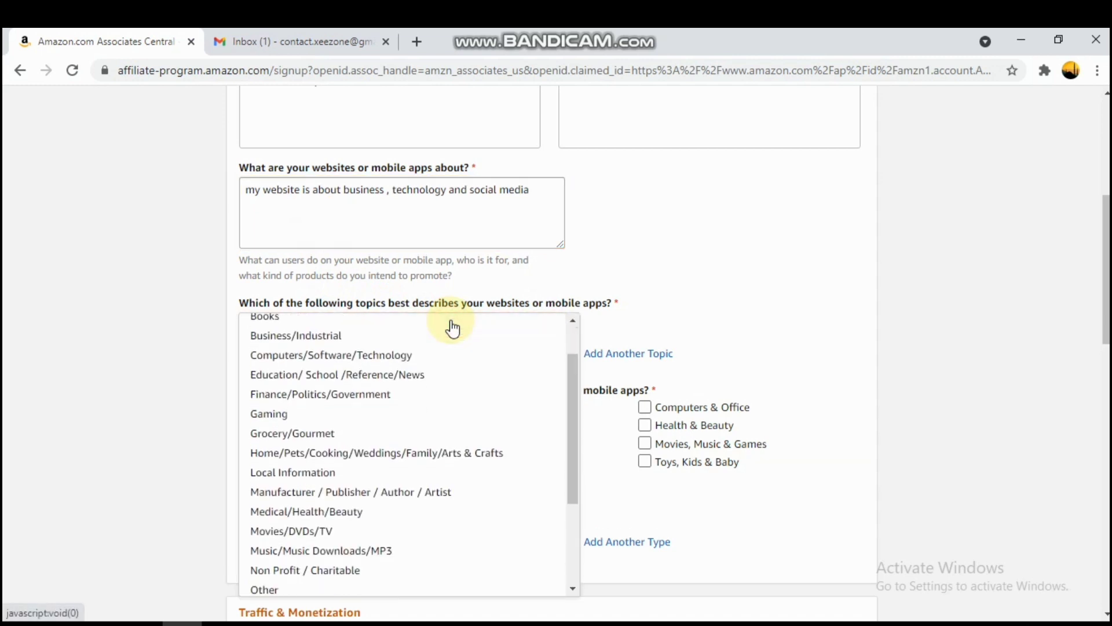
scroll(452, 328, up, 1)
scroll(452, 328, down, 1)
scroll(452, 328, down, 2)
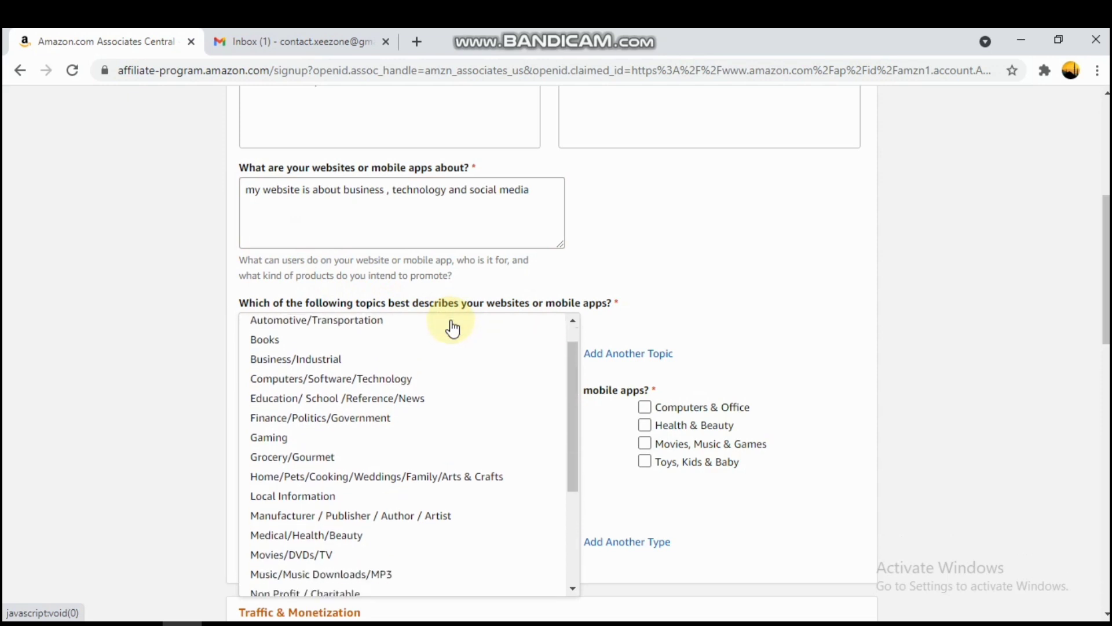
scroll(452, 328, down, 3)
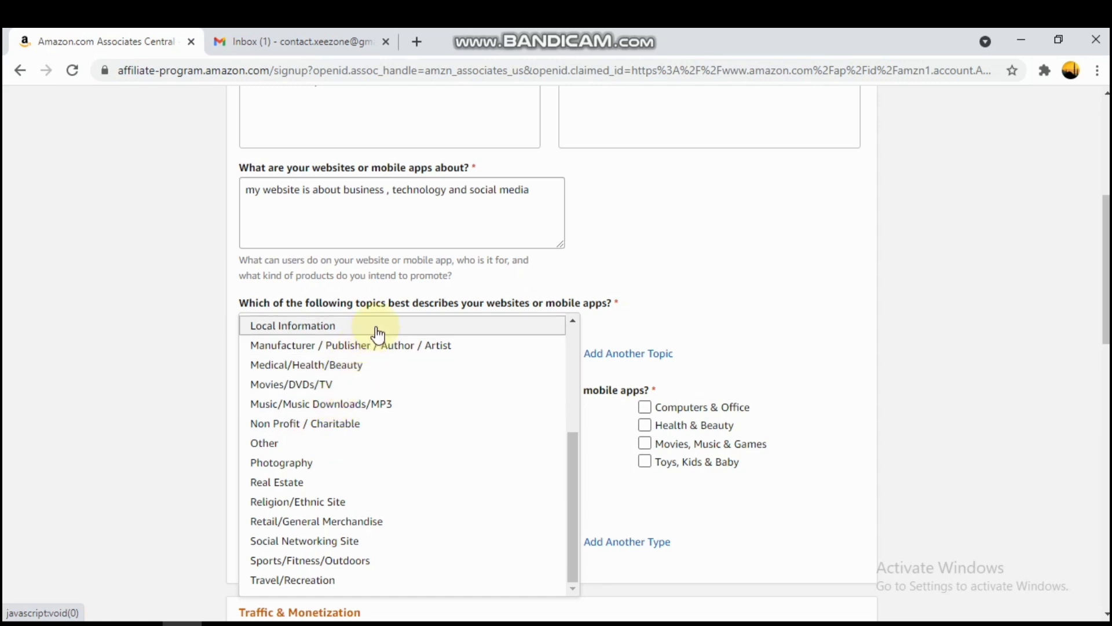
scroll(380, 330, down, 1)
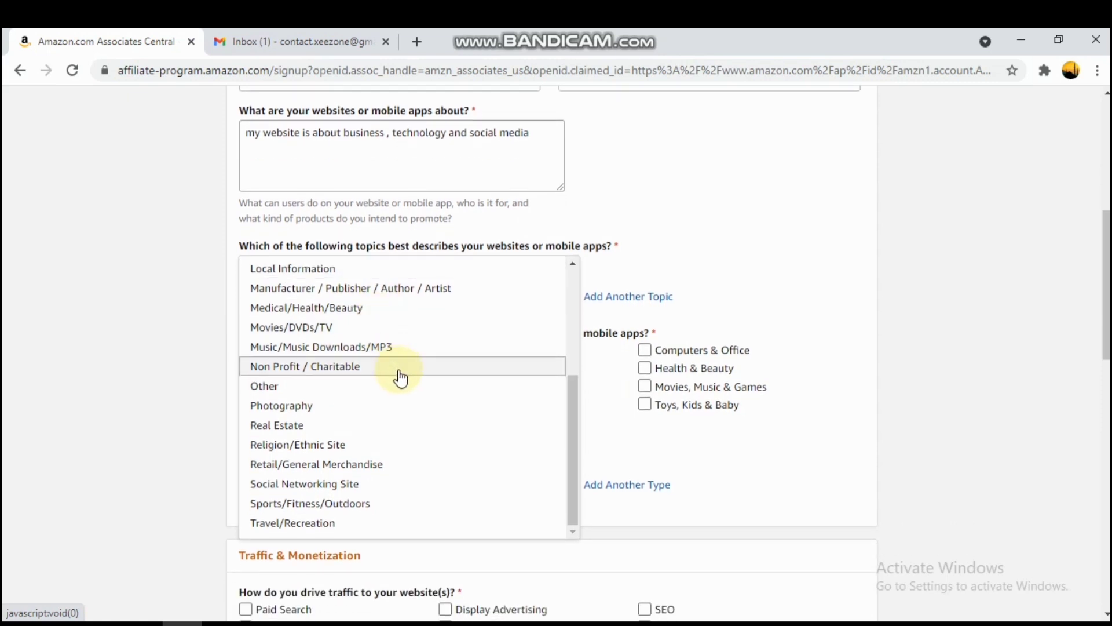
scroll(400, 378, down, 1)
scroll(400, 378, up, 1)
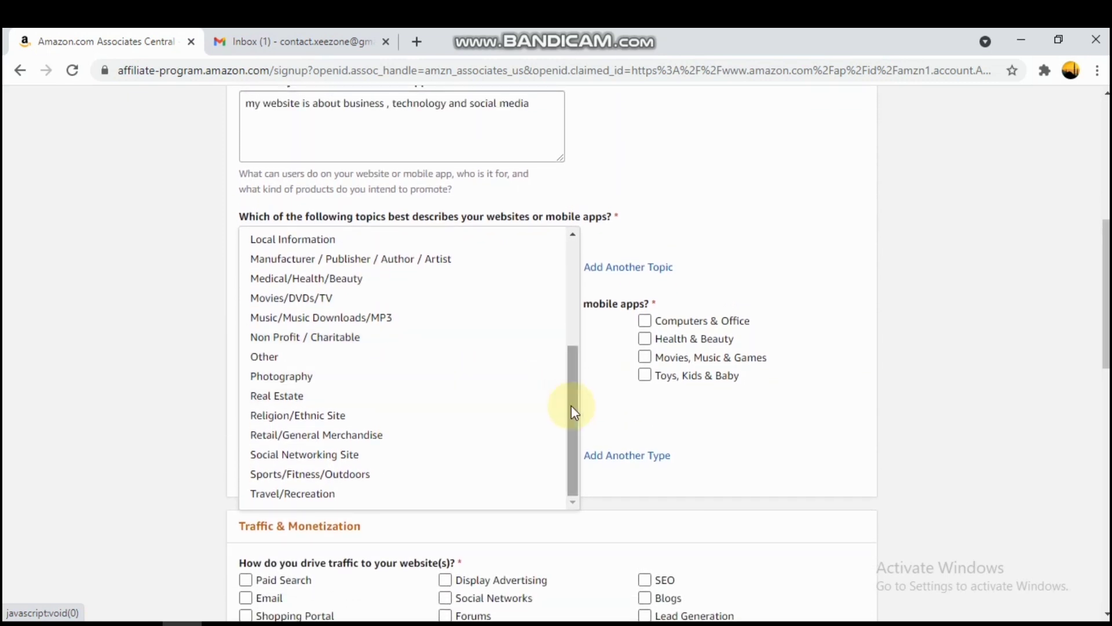
drag(578, 410, 586, 293)
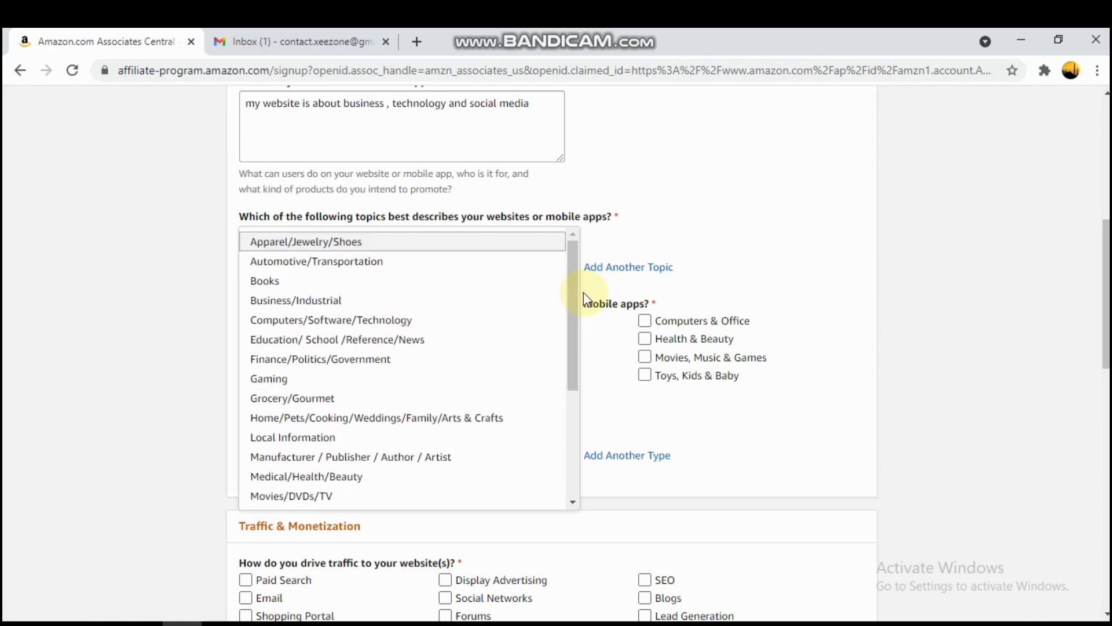
click(412, 241)
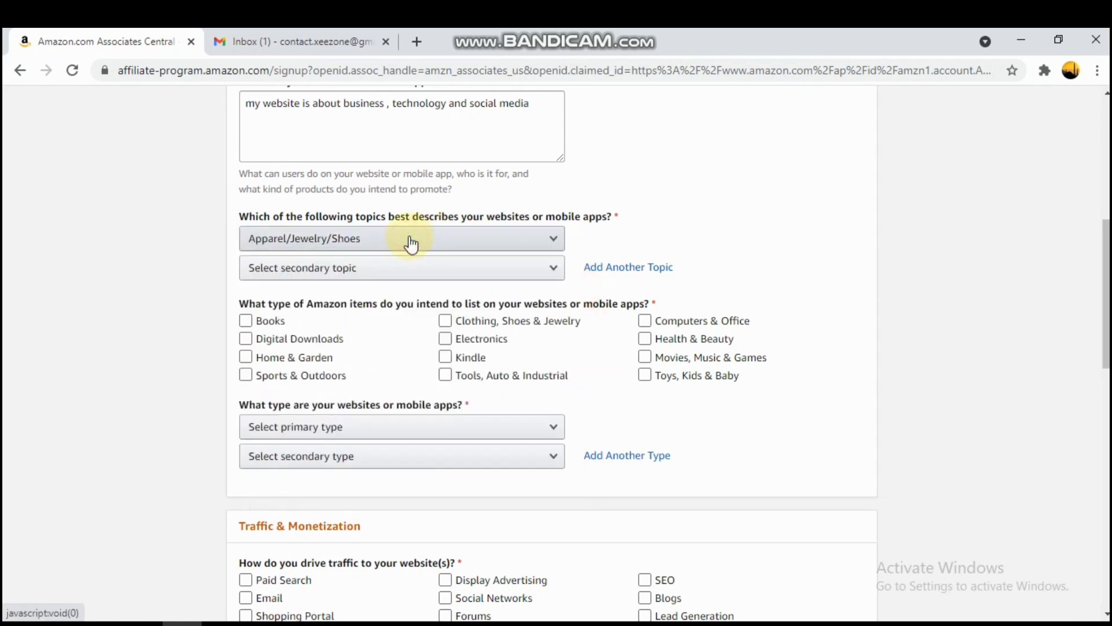
- Set Business/Industrial as the secondary topic and tick Books as an item type
click(403, 277)
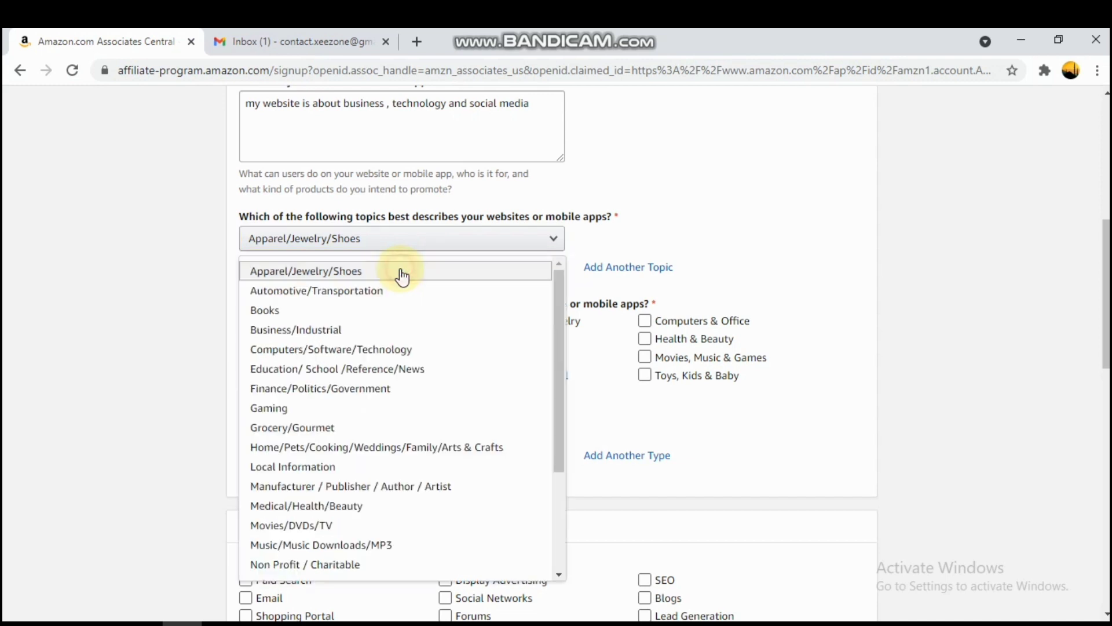
click(335, 330)
click(337, 338)
click(320, 322)
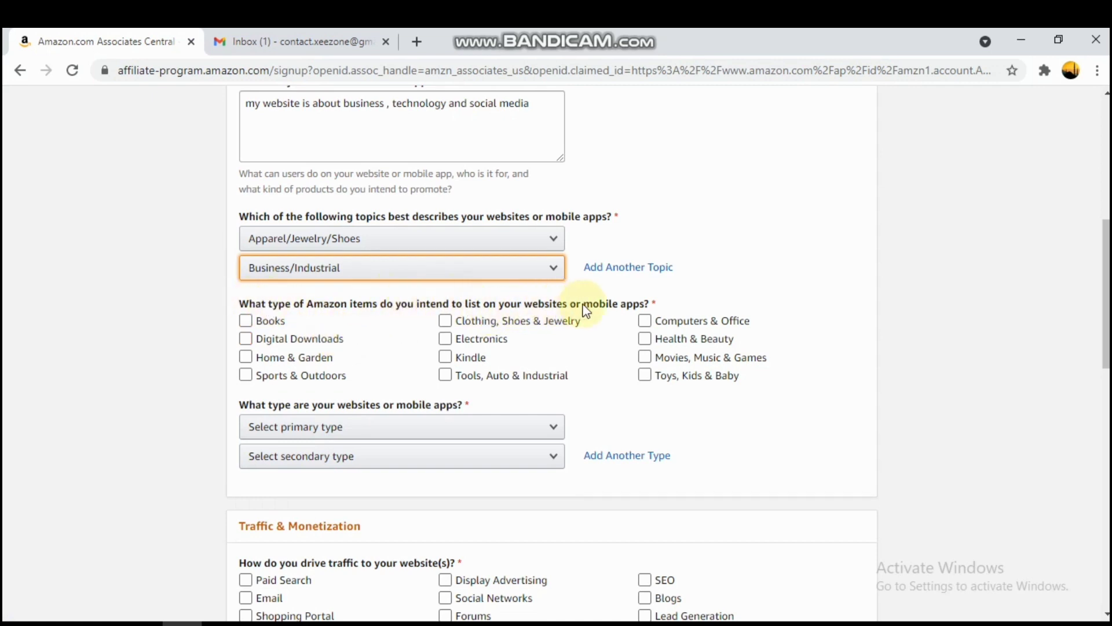
click(330, 322)
click(295, 317)
- Untick Books; tick Electronics, Tools/Auto & Industrial, Computers & Office, Toys/Kids & Baby, Sports & Outdoors
click(358, 322)
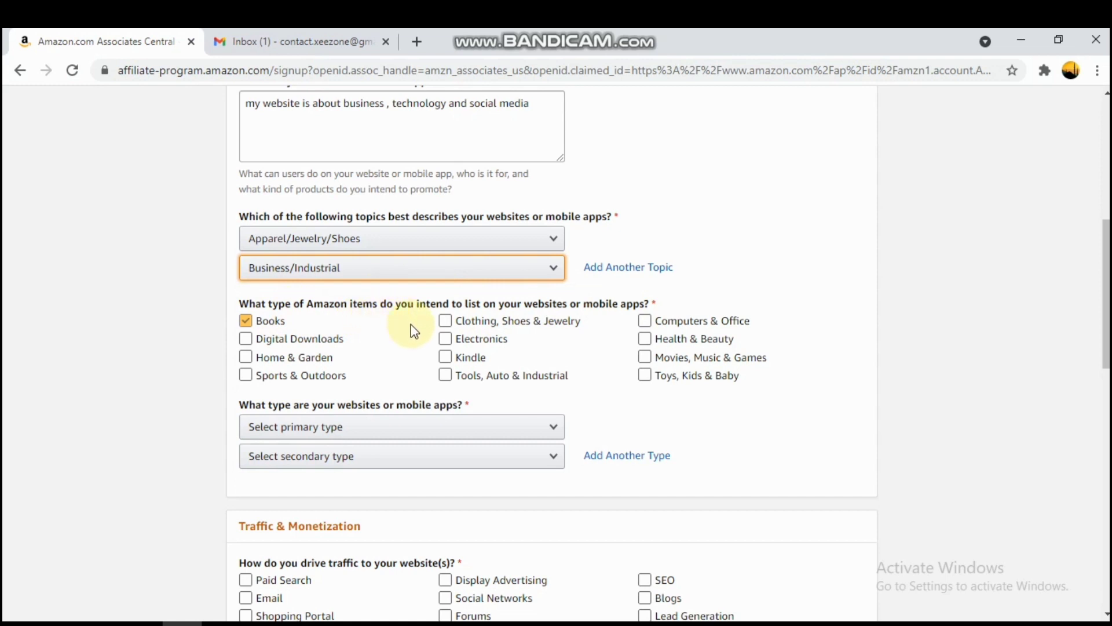
click(272, 321)
click(278, 339)
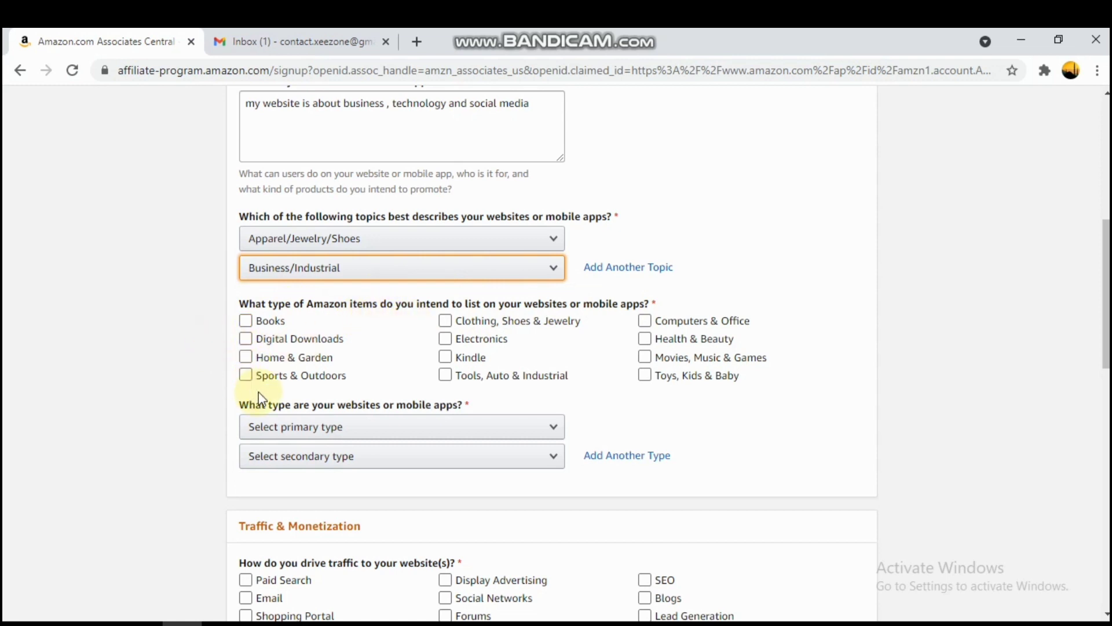
click(245, 339)
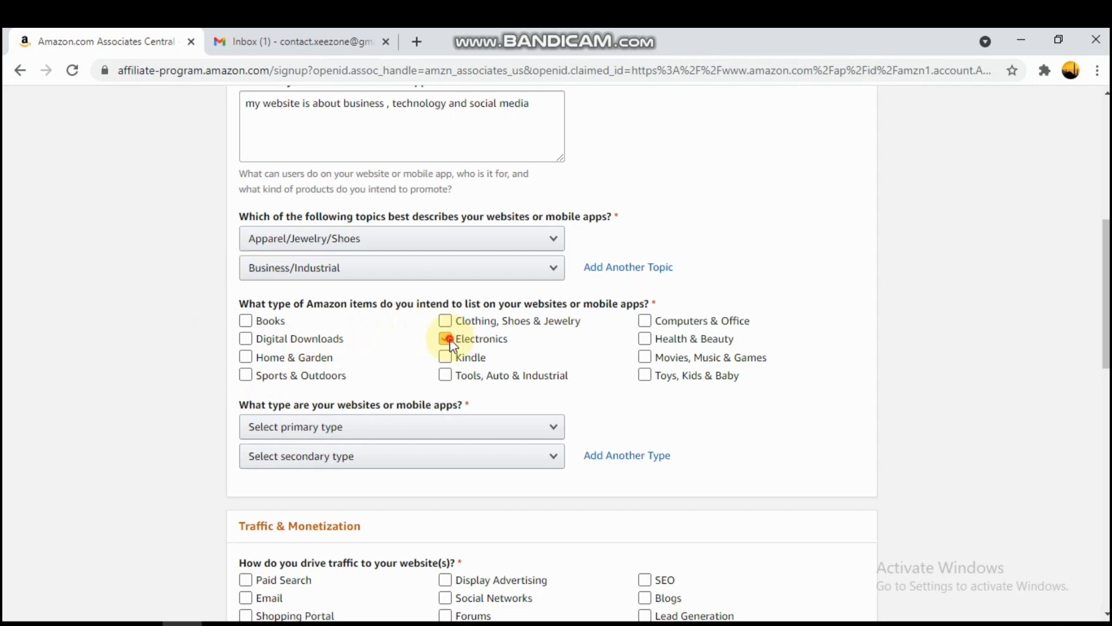
click(446, 376)
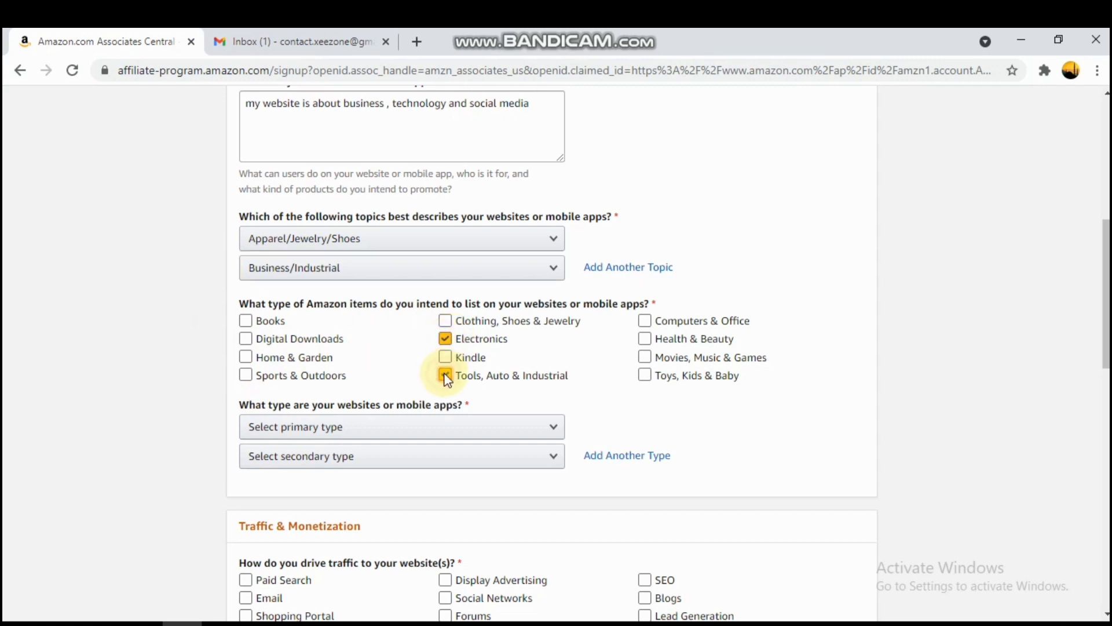
click(647, 339)
click(646, 340)
click(648, 322)
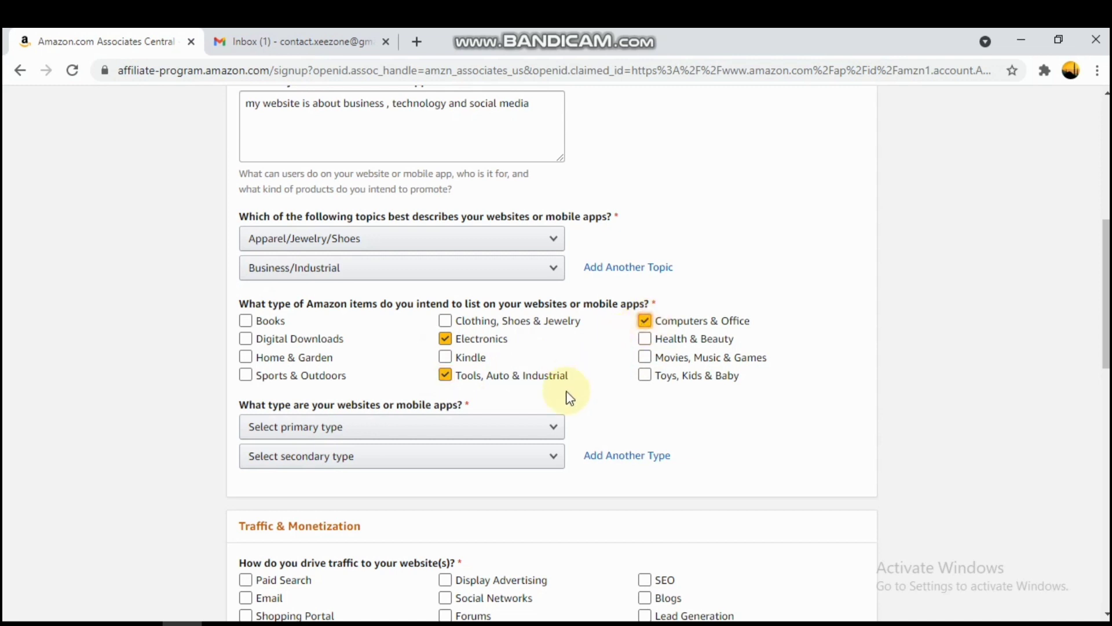
click(645, 377)
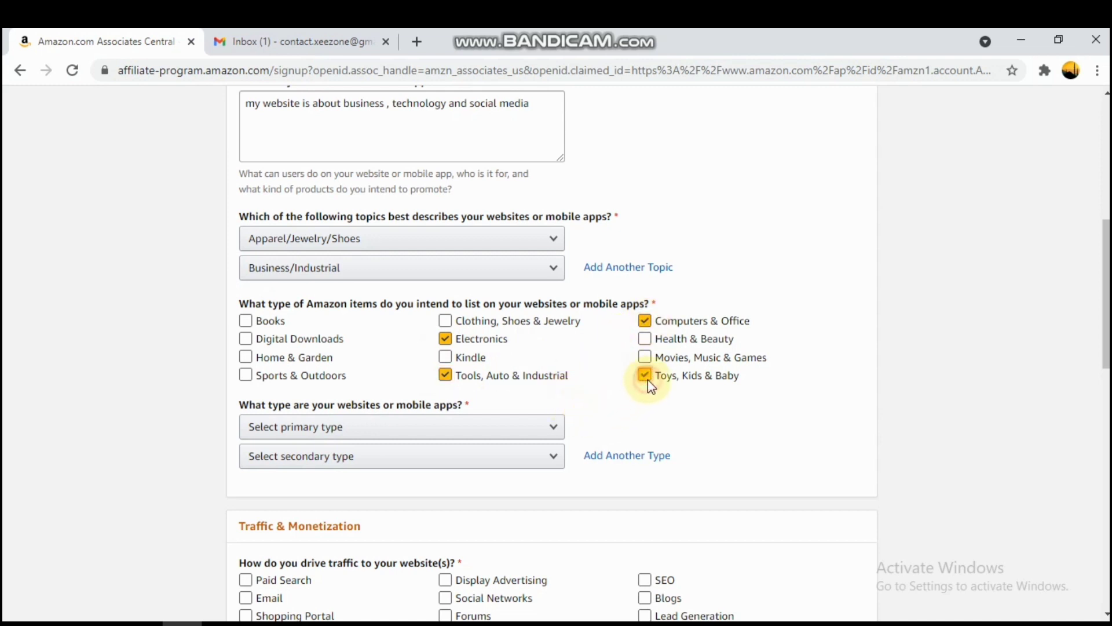
scroll(608, 392, down, 3)
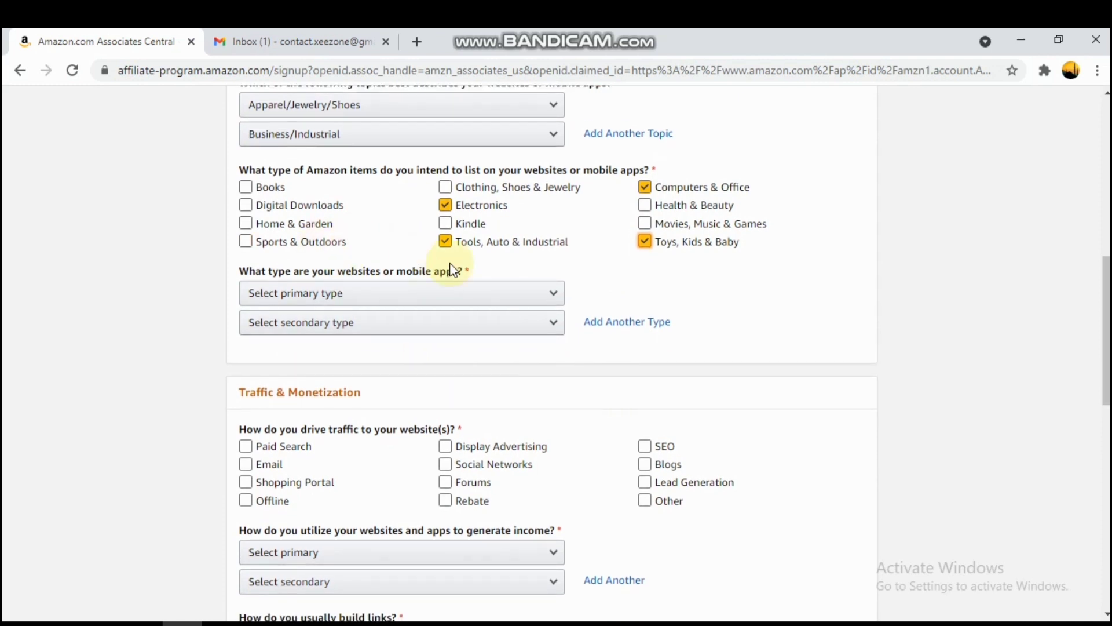
click(248, 246)
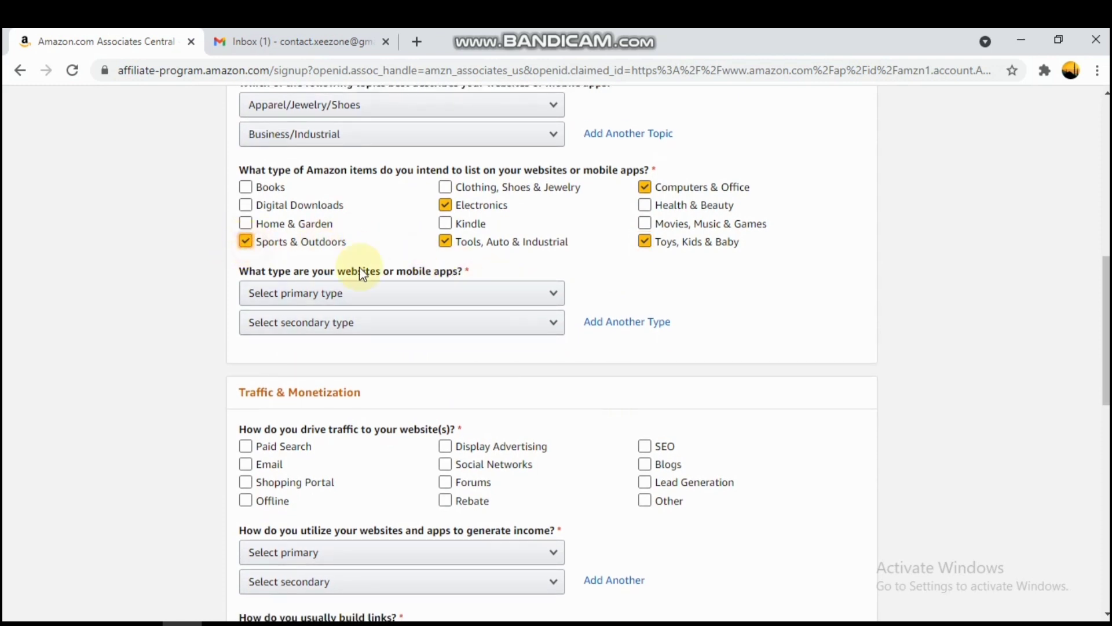
- Set the website types to Content or Niche Website (primary) and Blog (secondary)
click(543, 296)
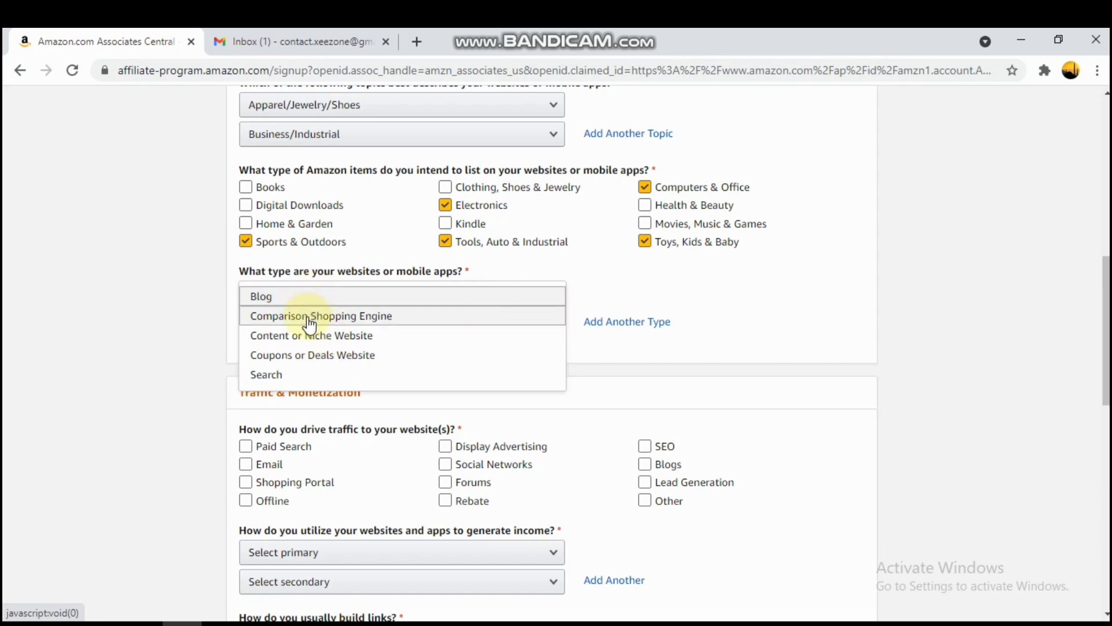
click(283, 346)
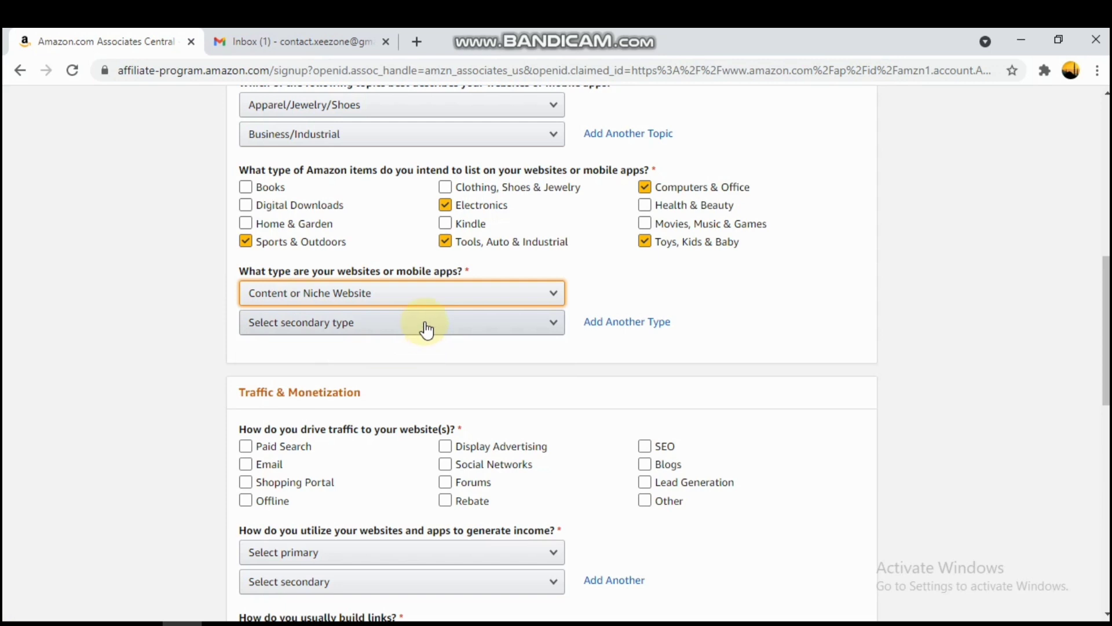
click(422, 328)
click(330, 326)
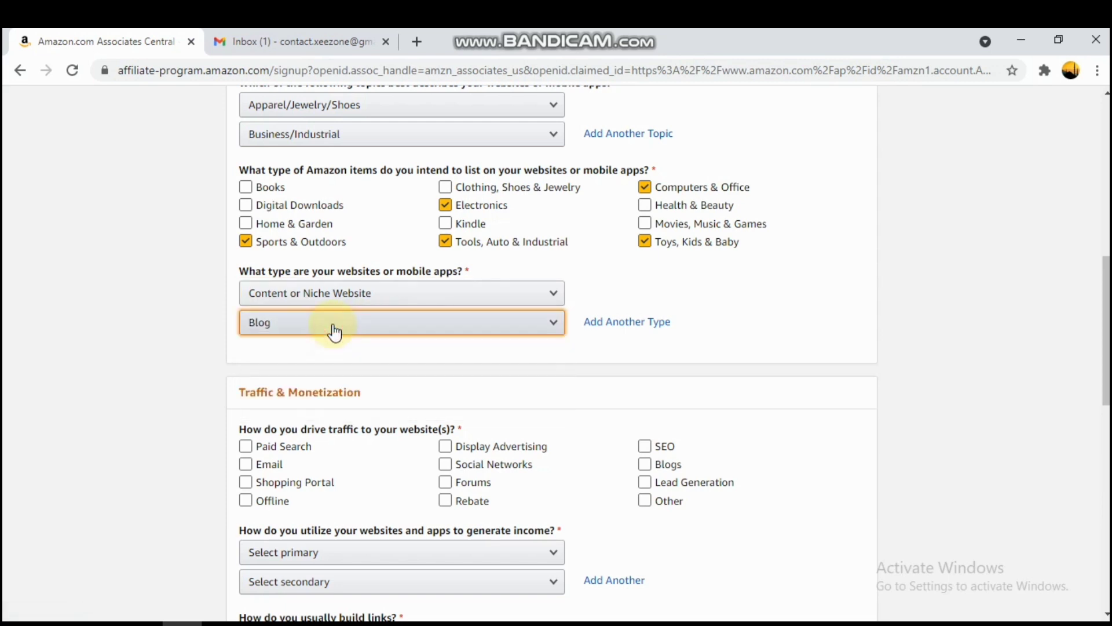
scroll(402, 397, down, 3)
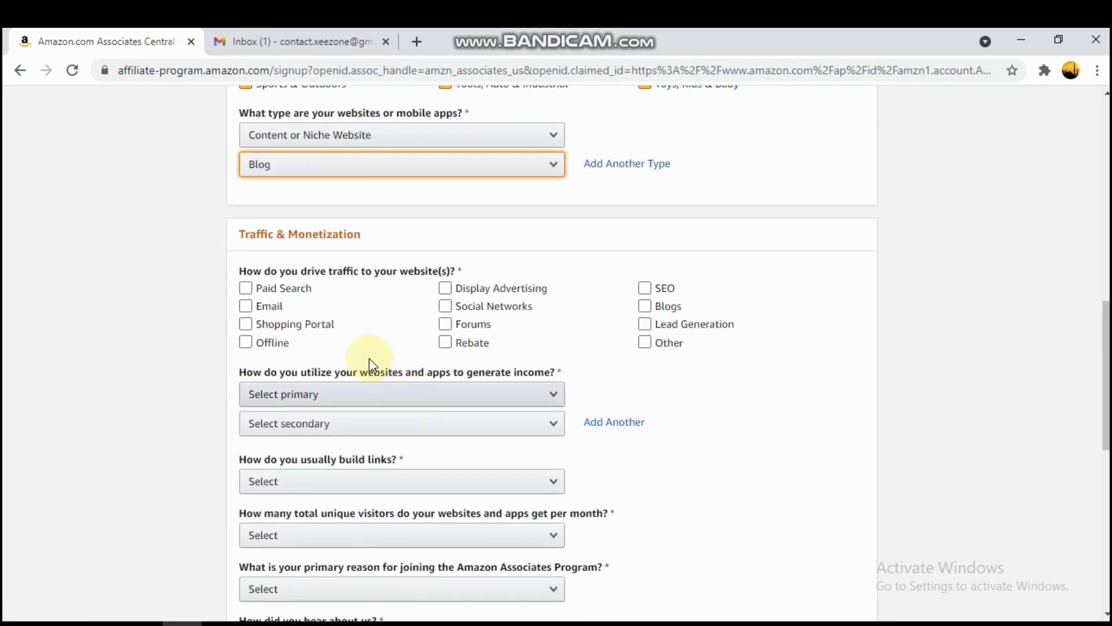
- Tick Offline, Social Networks, SEO and Blogs as the traffic sources
click(299, 292)
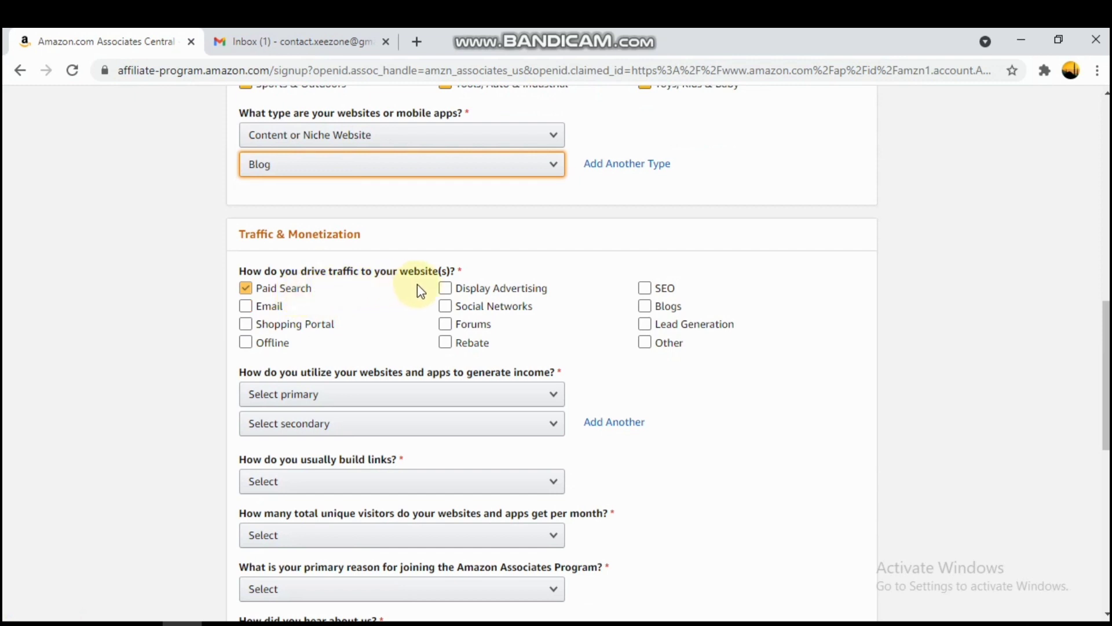
click(342, 325)
click(309, 310)
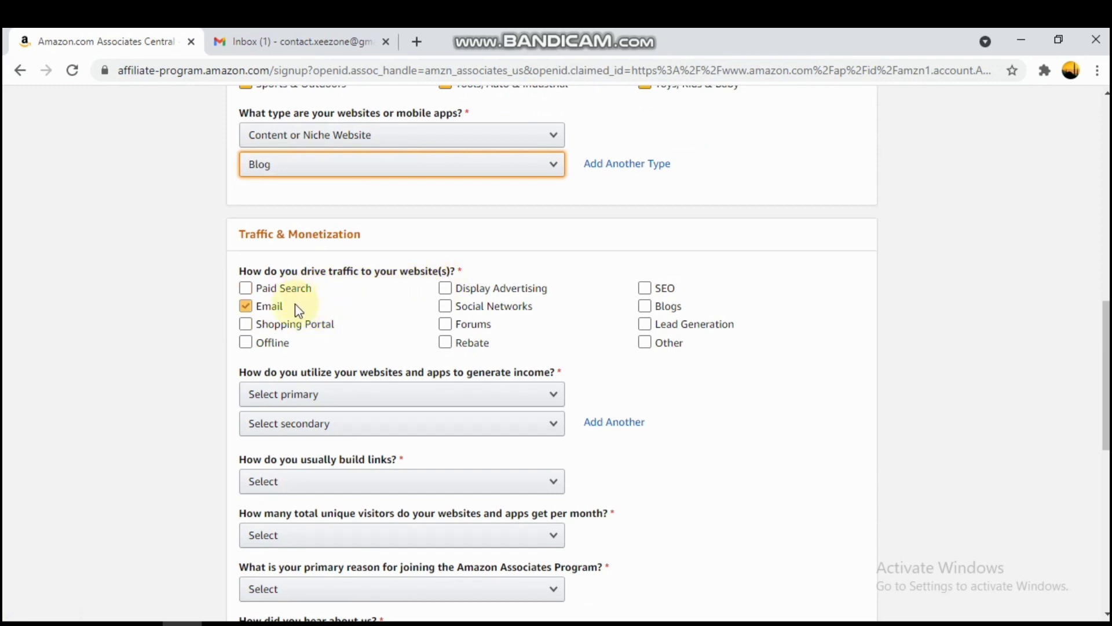
click(289, 326)
click(283, 345)
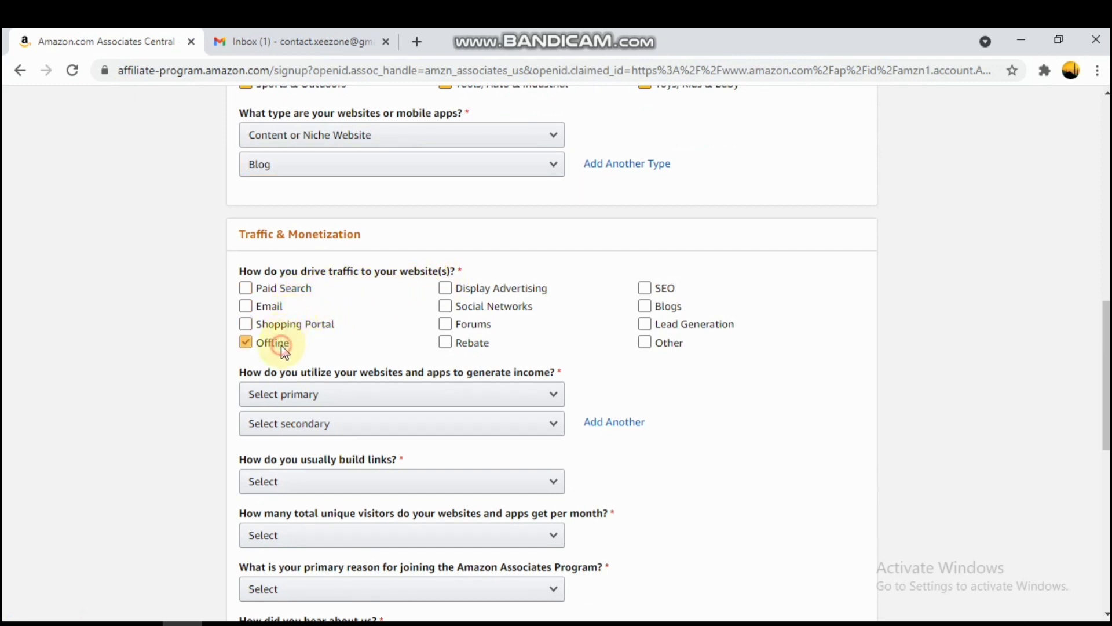
click(445, 293)
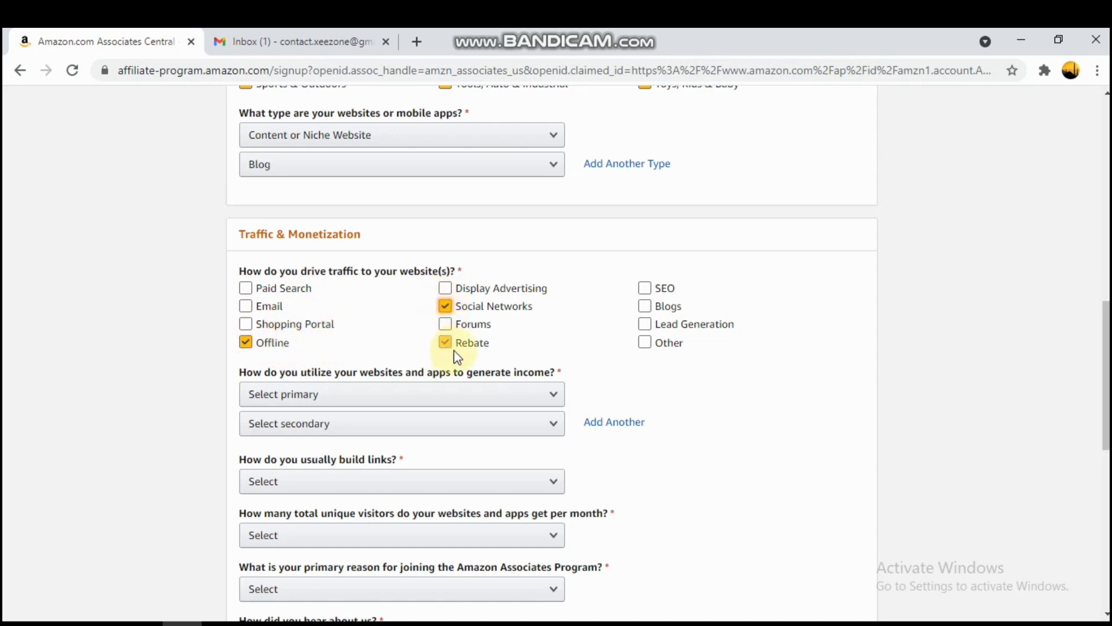
click(649, 307)
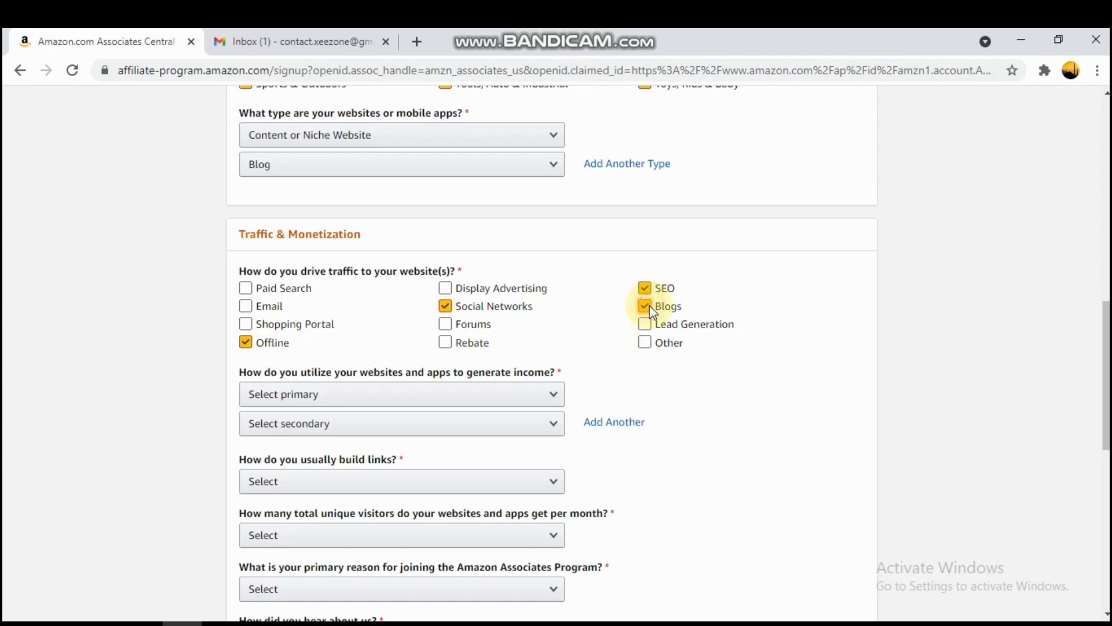
scroll(579, 359, down, 1)
scroll(580, 359, down, 3)
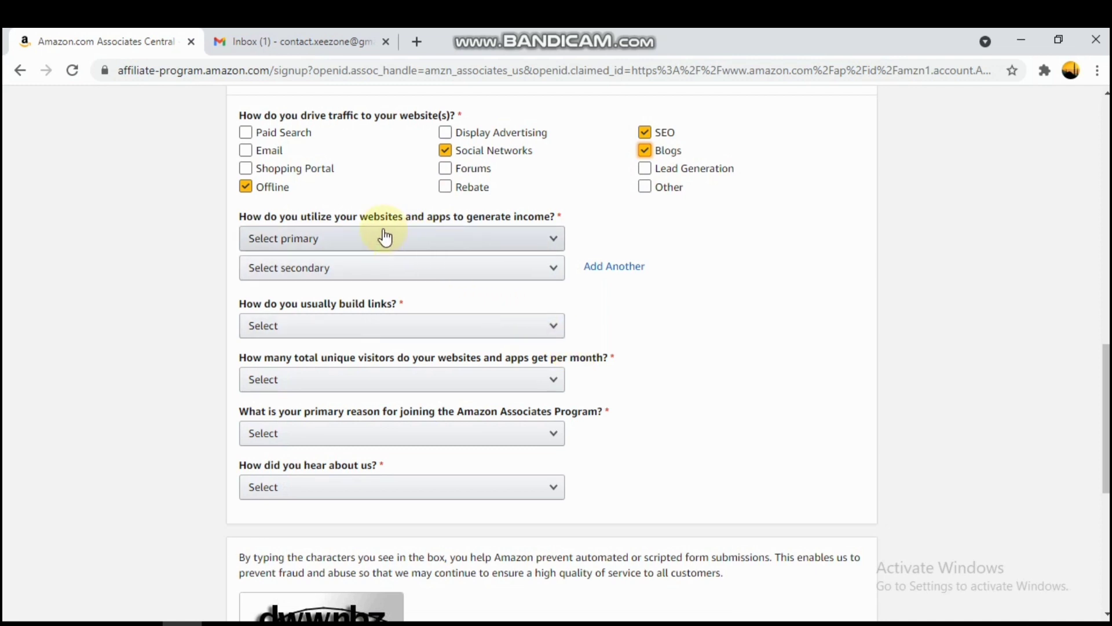
- Choose Display Advertising in the primary and secondary income method dropdowns
click(526, 241)
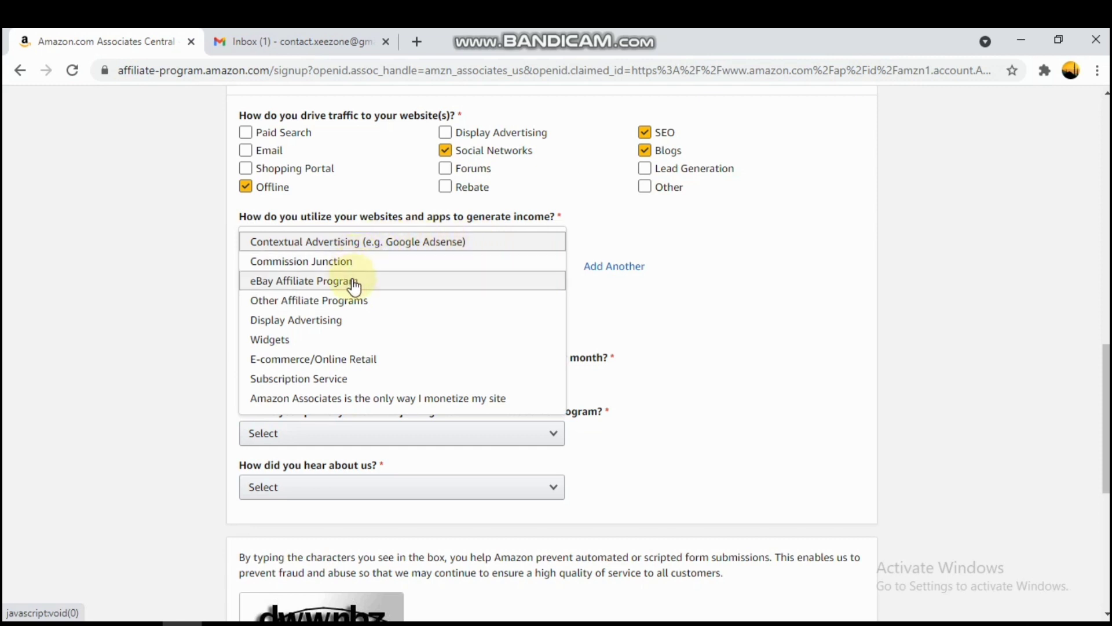
click(353, 320)
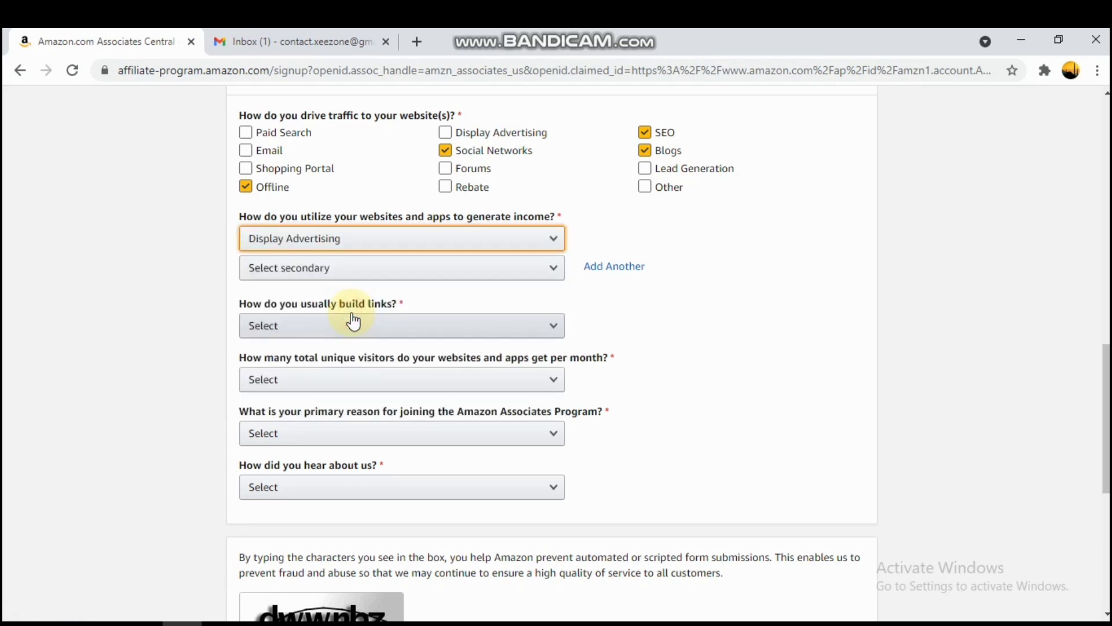
click(425, 269)
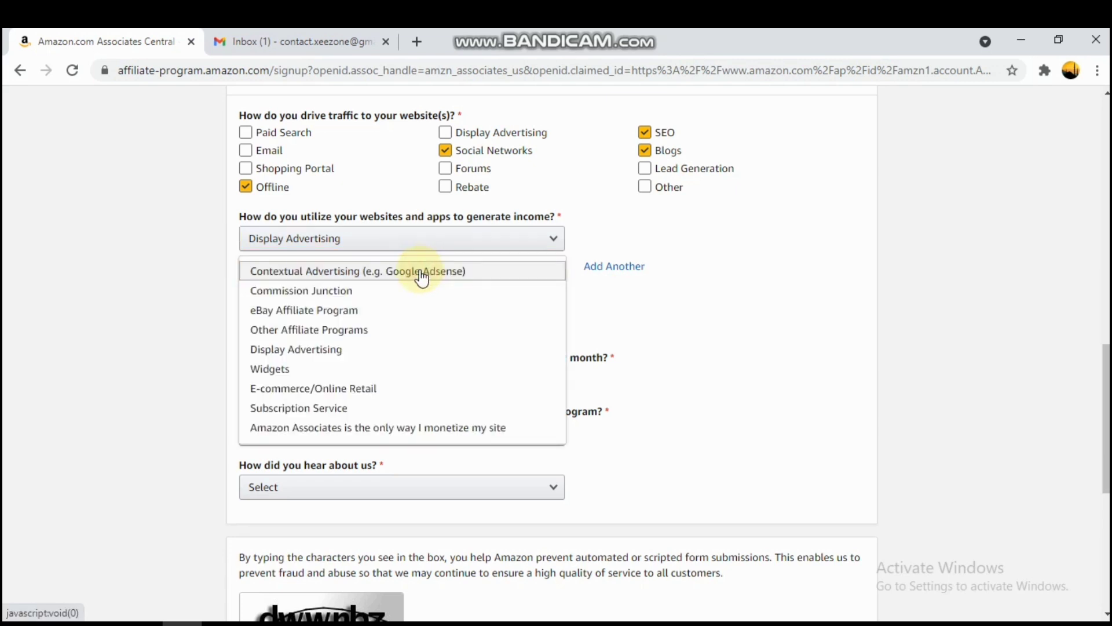
click(328, 350)
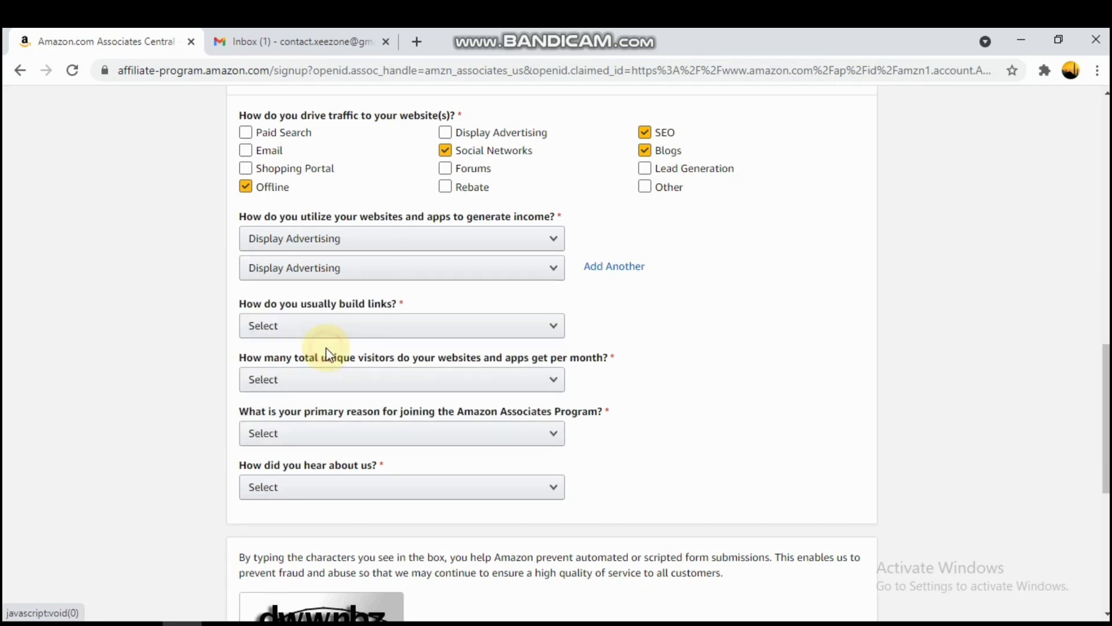
scroll(505, 335, down, 2)
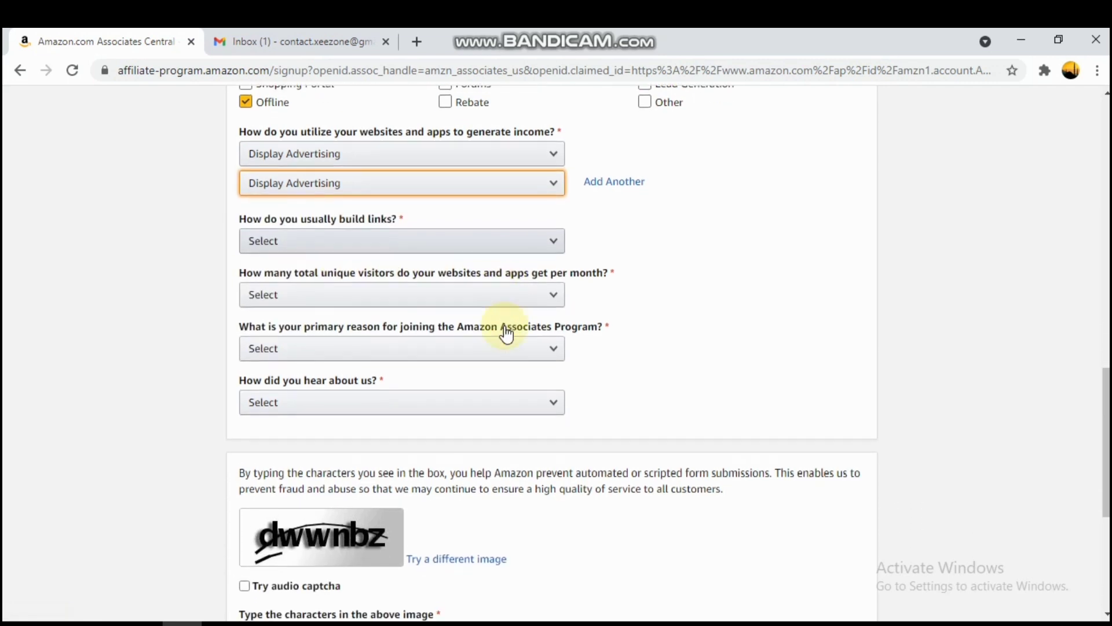
- Answer manual text-editor links, 5,001–50,000 visitors, 'To monetize my site', and Online Search
click(416, 244)
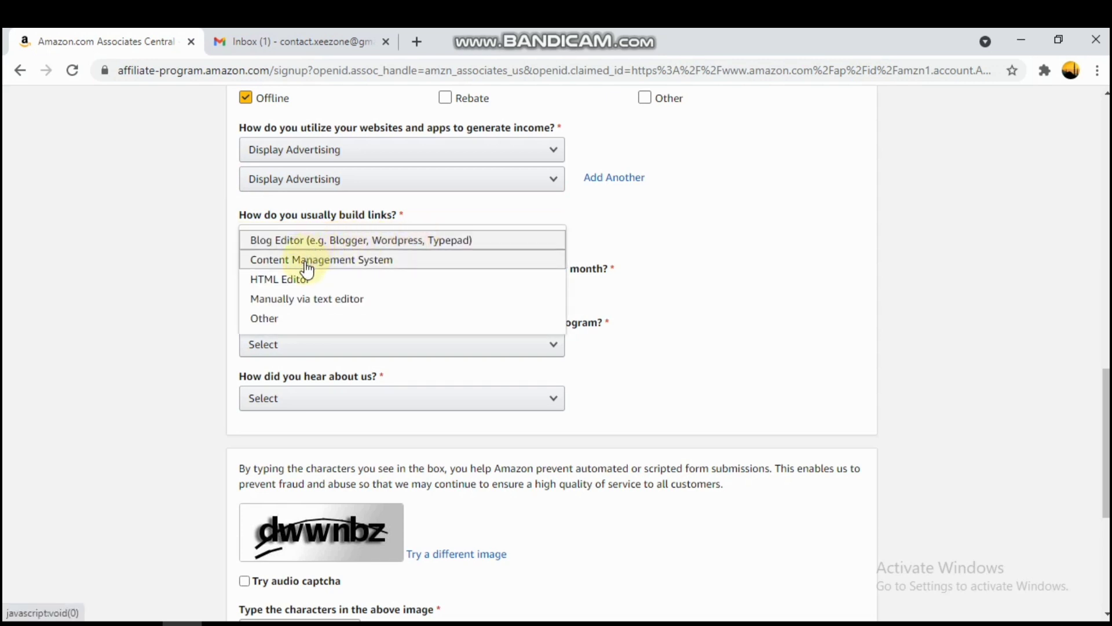
click(294, 299)
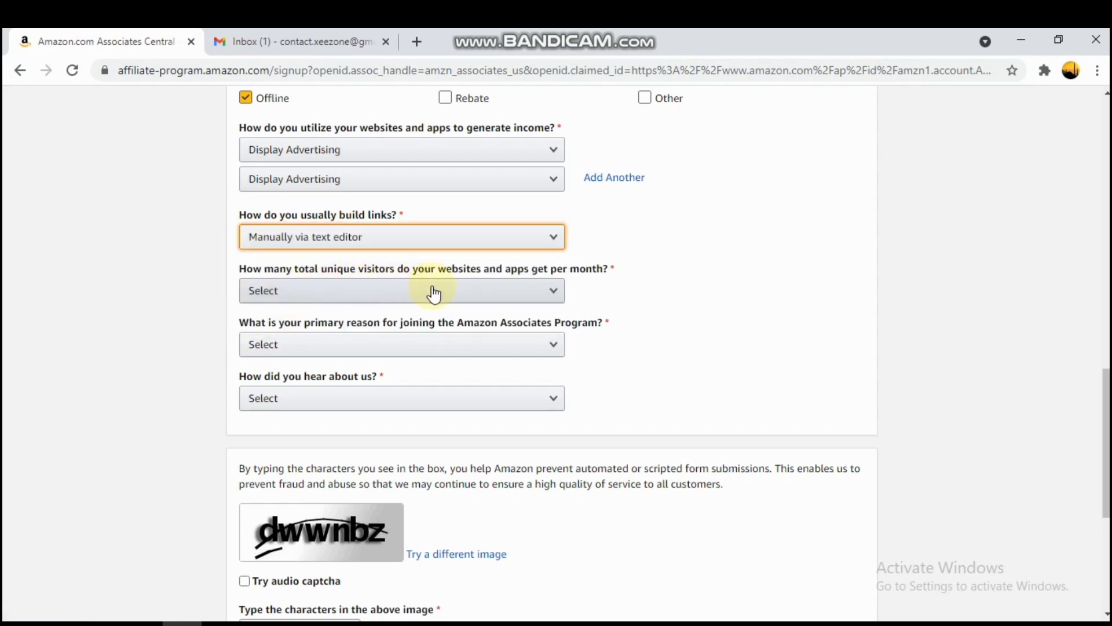
click(452, 288)
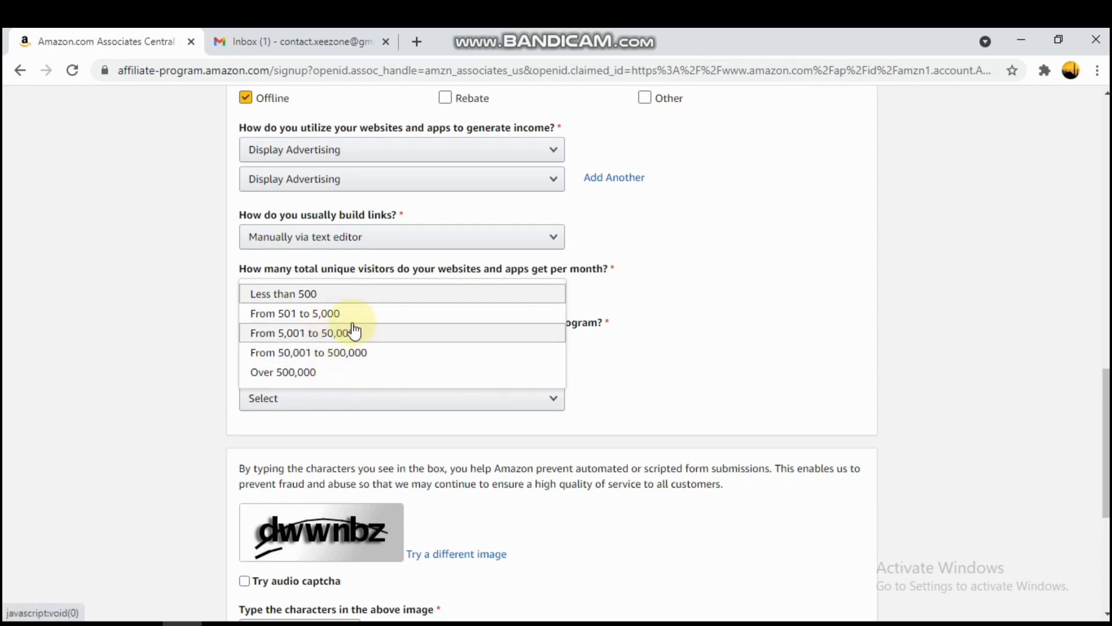
click(371, 333)
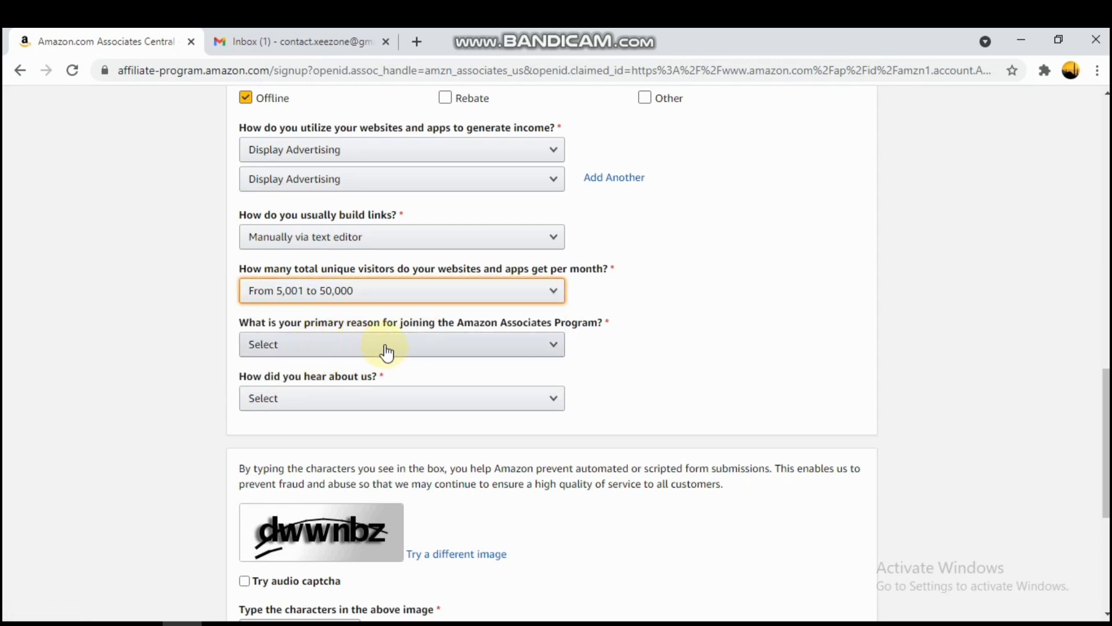
click(460, 351)
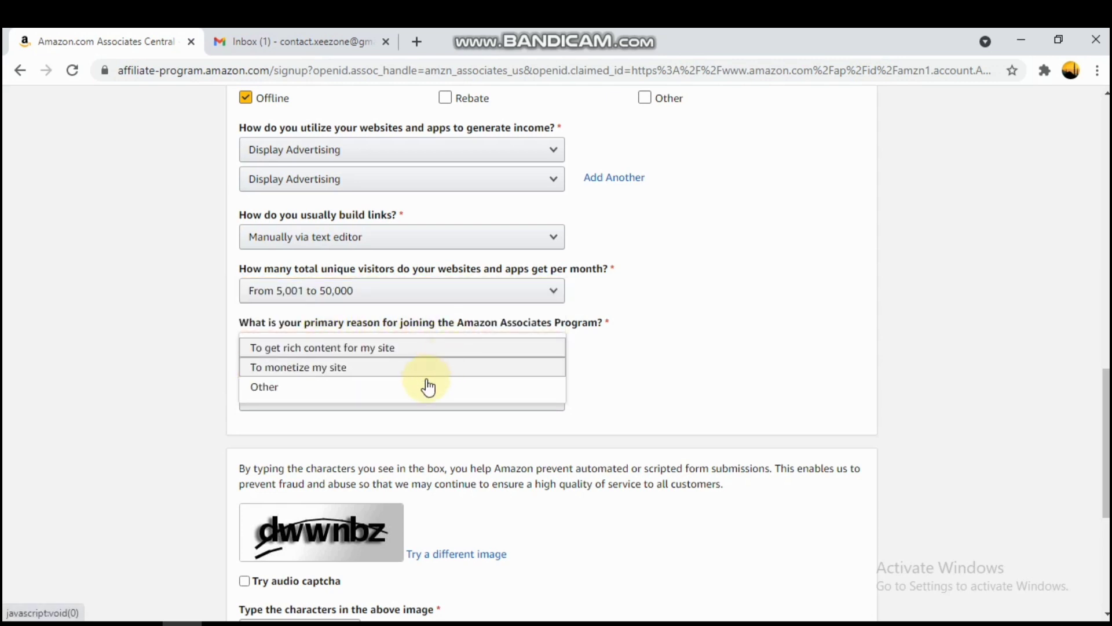
click(351, 368)
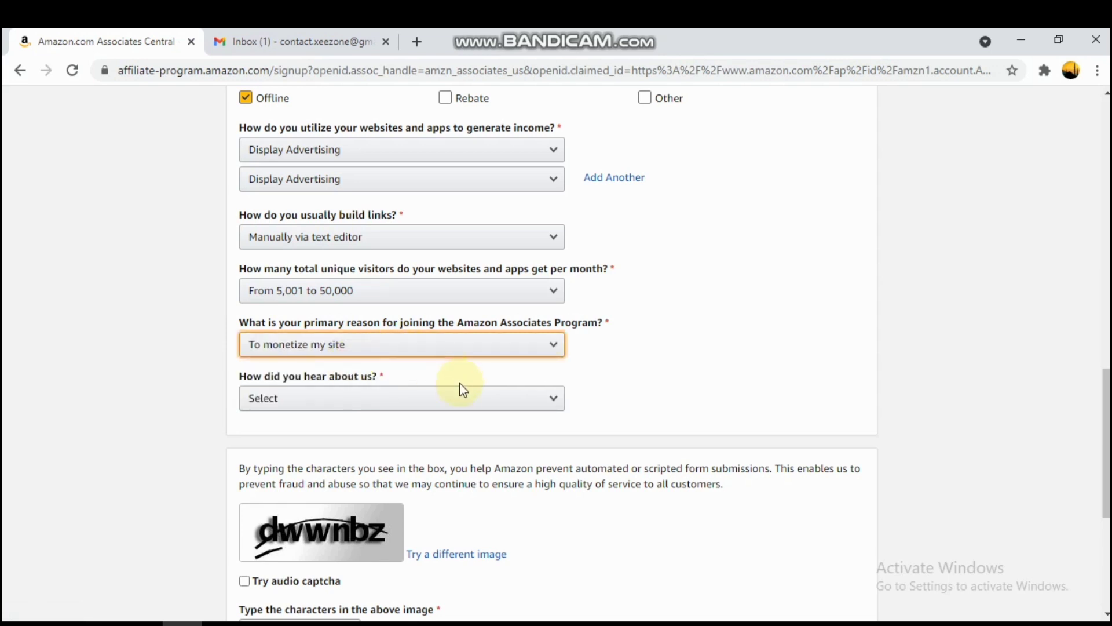
click(405, 401)
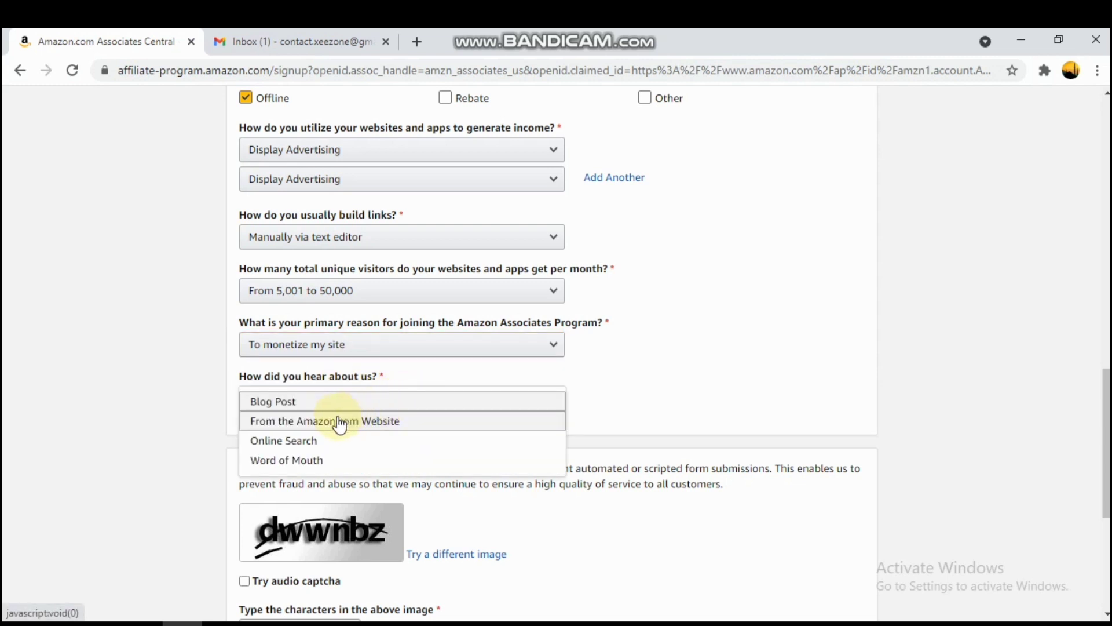
click(314, 447)
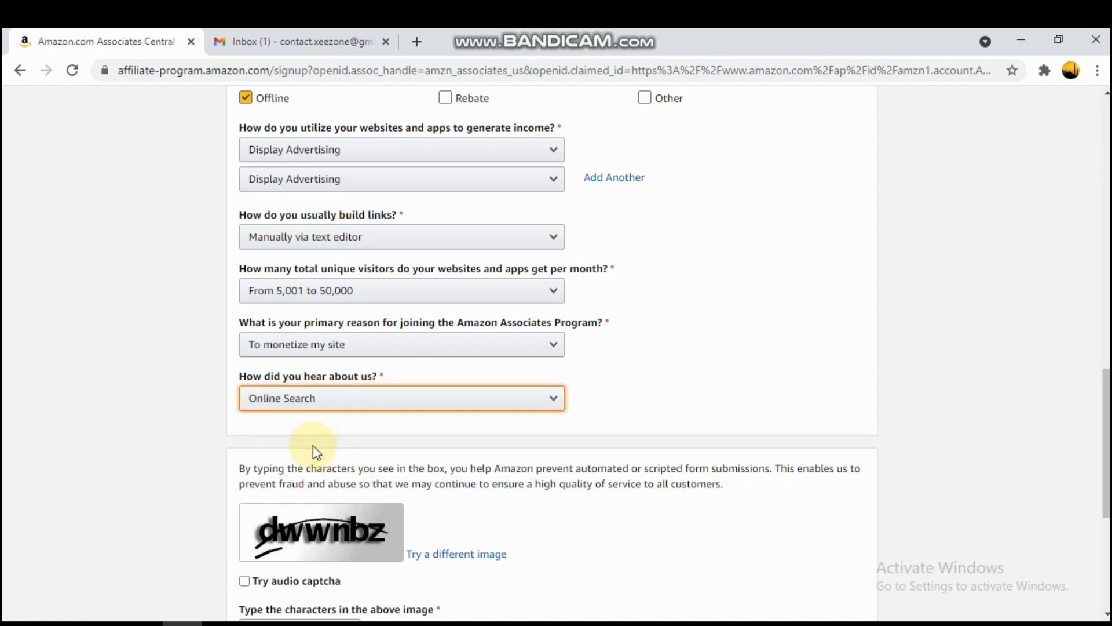
- Enter the captcha characters, accept the Associates Program Operating Agreement, and submit the application with Finish
scroll(478, 470, down, 3)
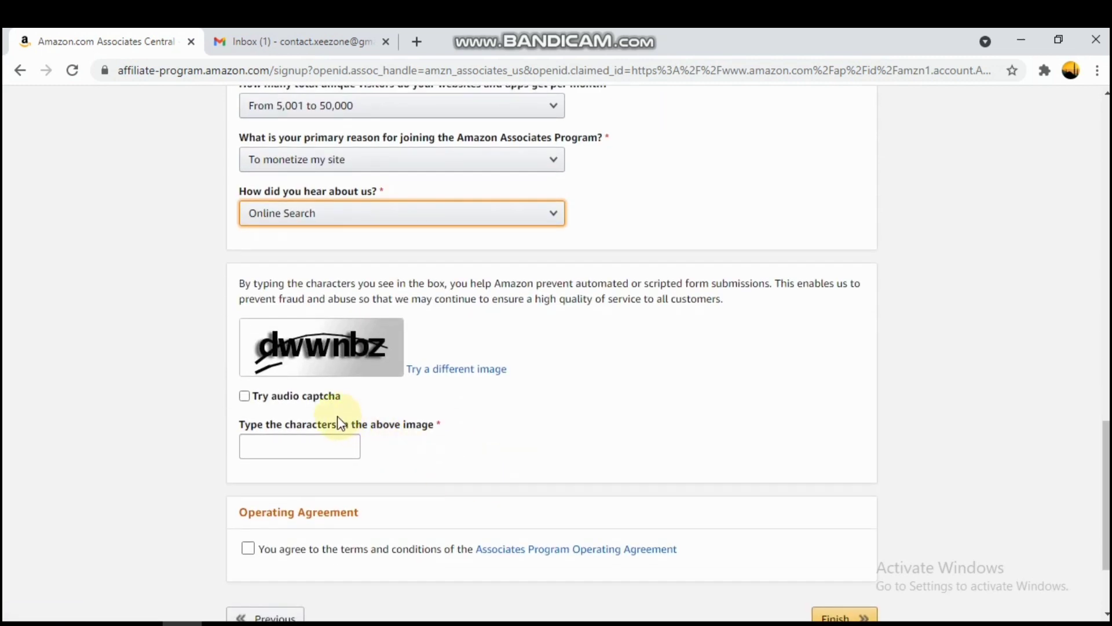
click(288, 458)
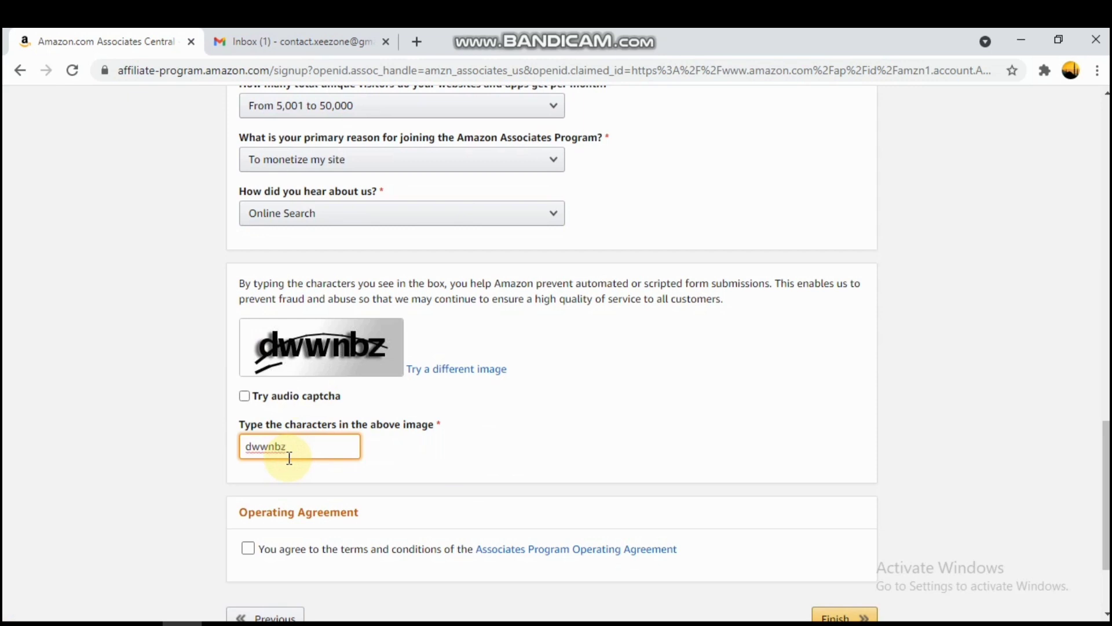
click(254, 547)
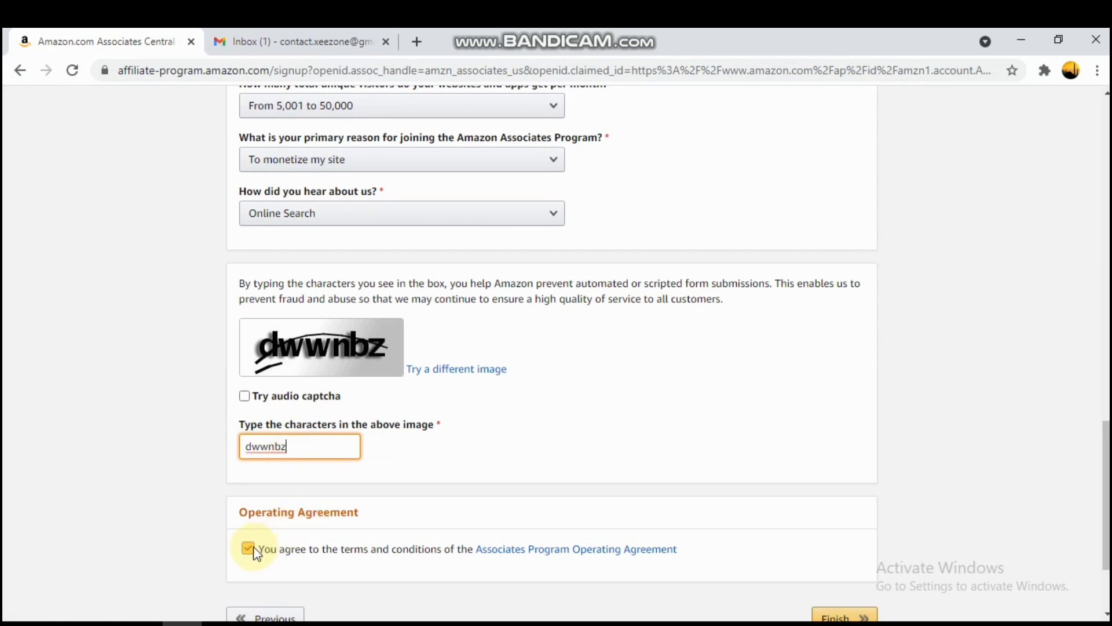
scroll(253, 552, down, 2)
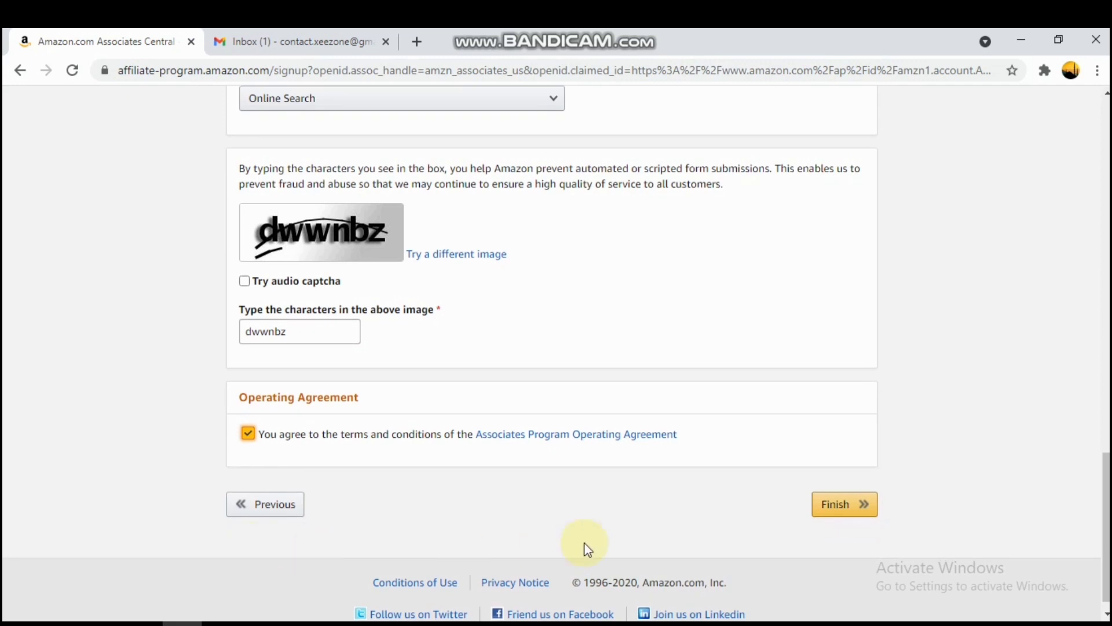
click(820, 511)
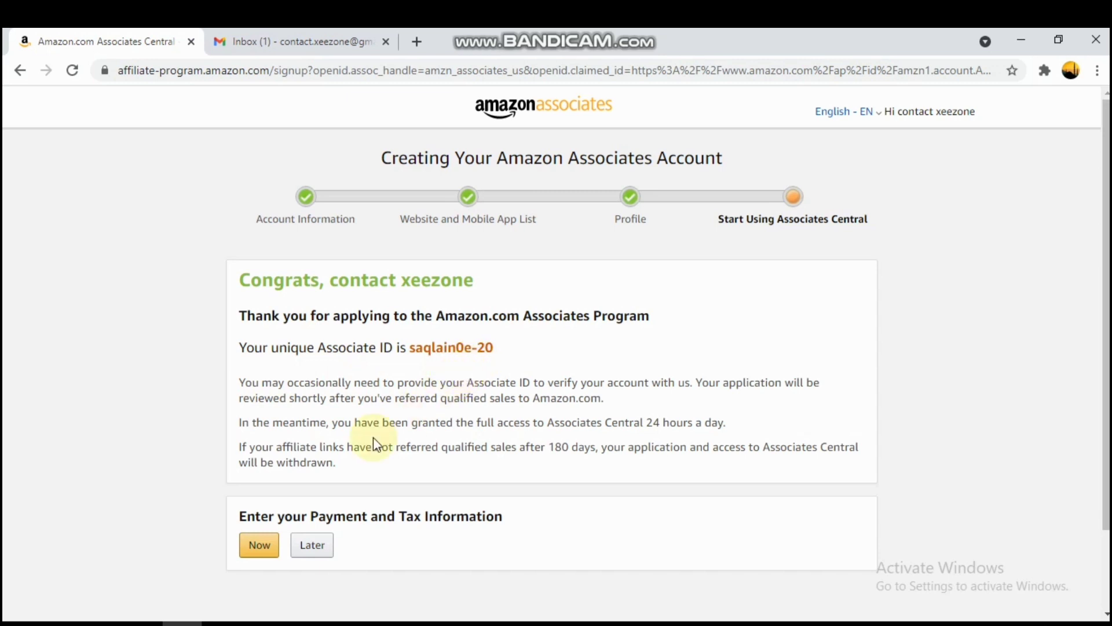
- Choose Later for payment and tax information to continue to the Associates Central home
click(312, 545)
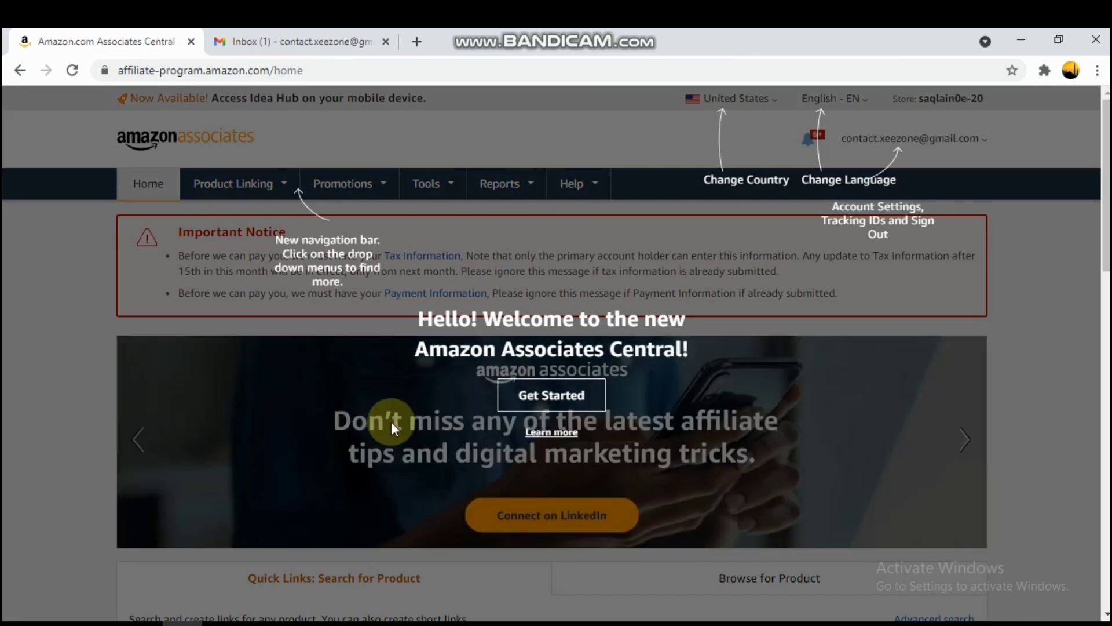
- Close the welcome tour with Get Started and review the dashboard's tax notice, earnings overview and product recommendations
click(515, 400)
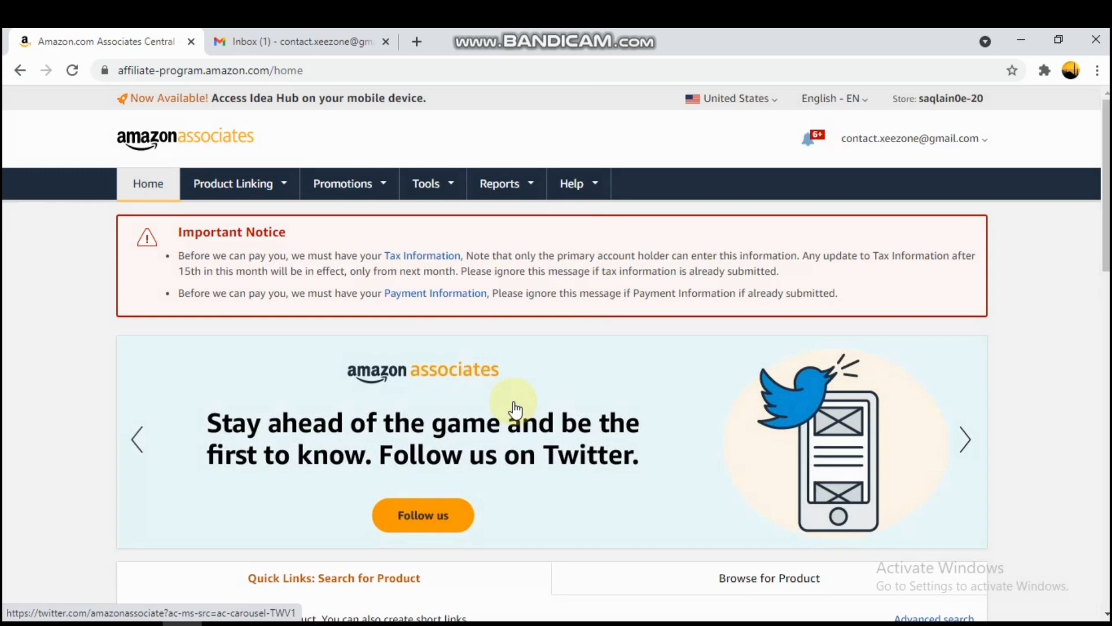
scroll(515, 409, down, 5)
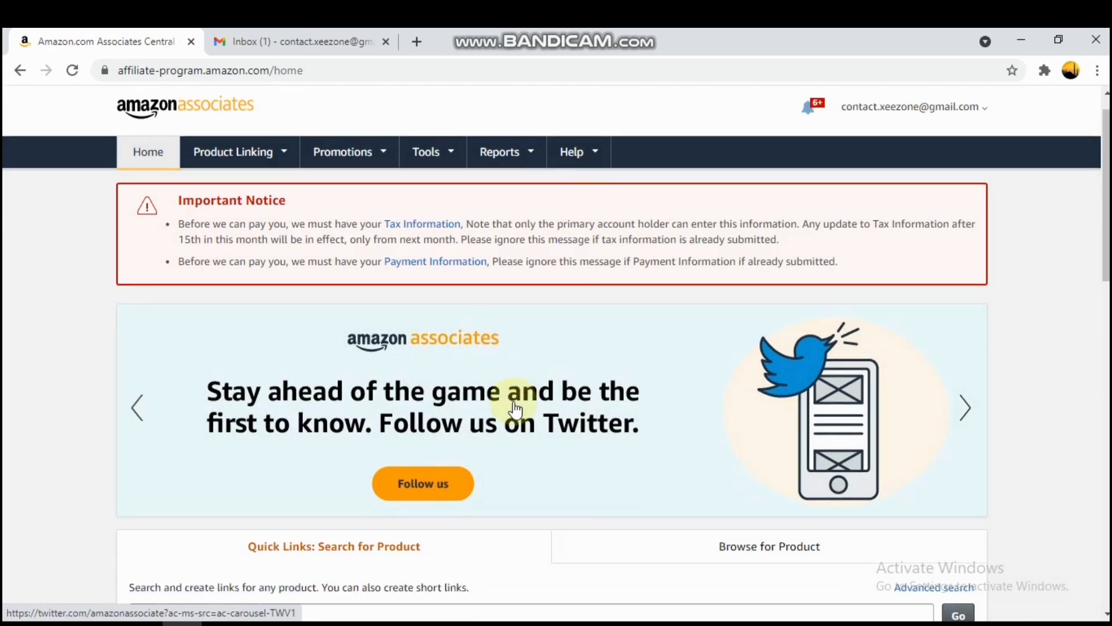
scroll(513, 402, down, 3)
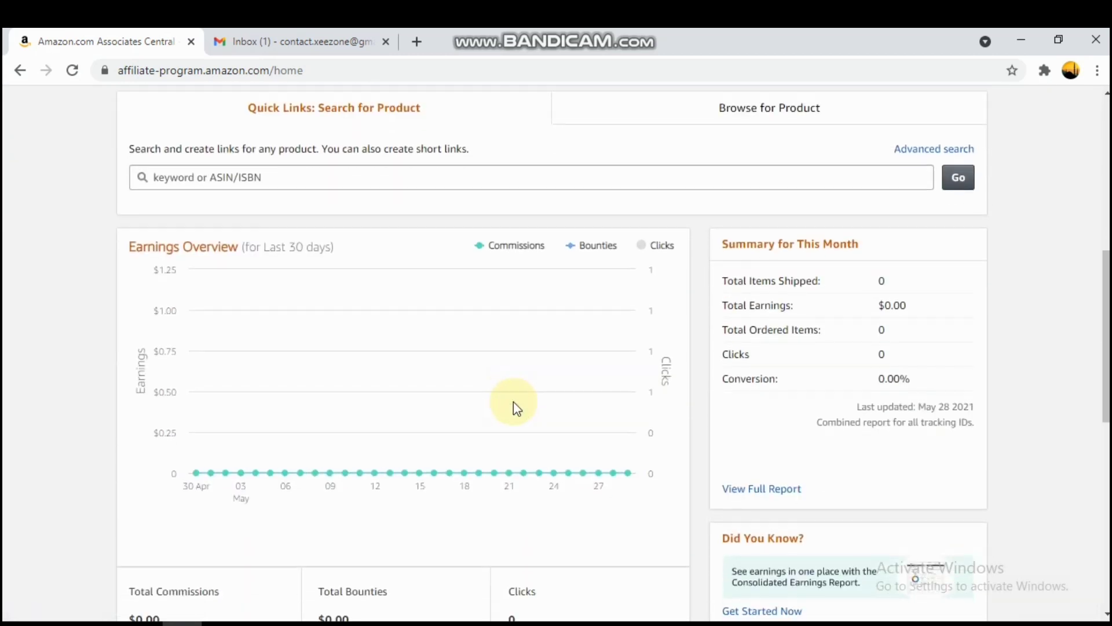
scroll(514, 401, down, 5)
scroll(513, 402, down, 5)
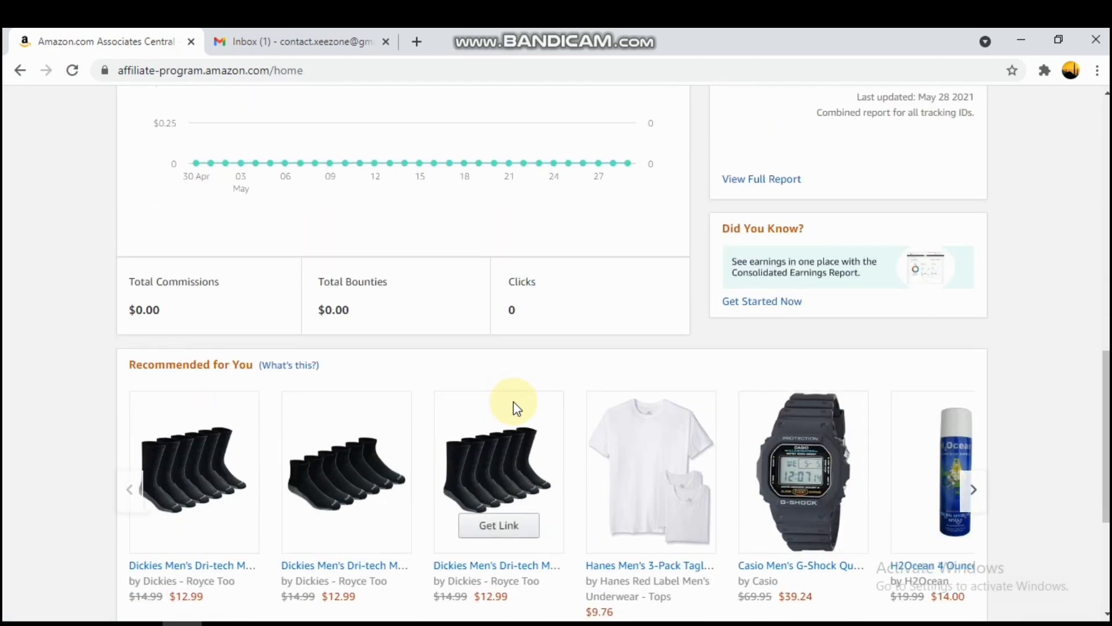
scroll(514, 400, up, 4)
scroll(513, 401, up, 4)
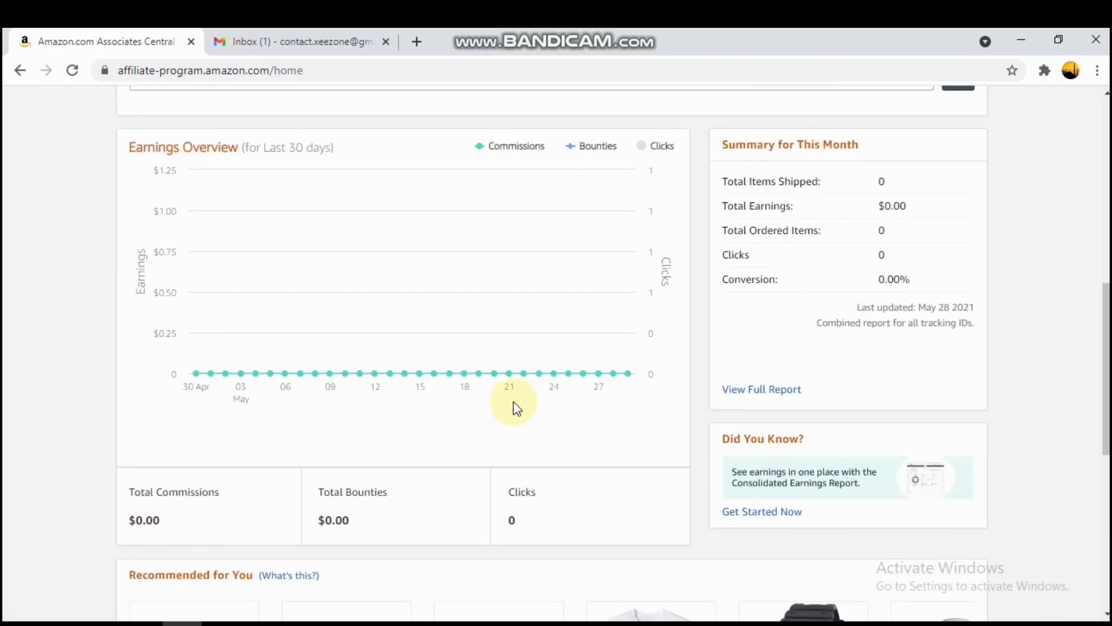
scroll(514, 401, up, 6)
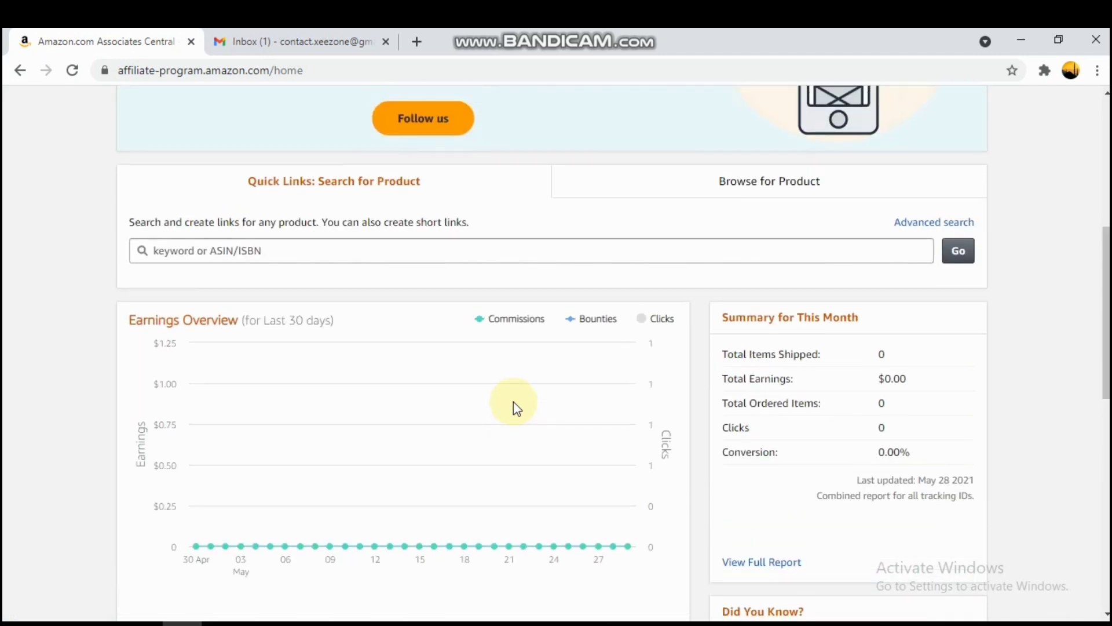
scroll(513, 401, up, 3)
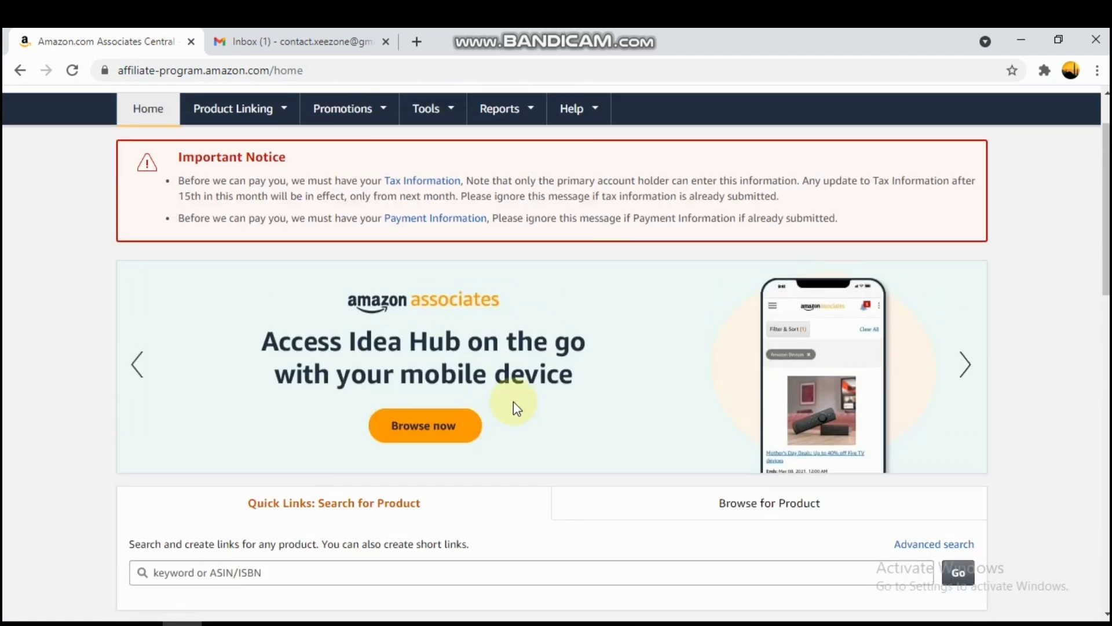
scroll(516, 410, up, 1)
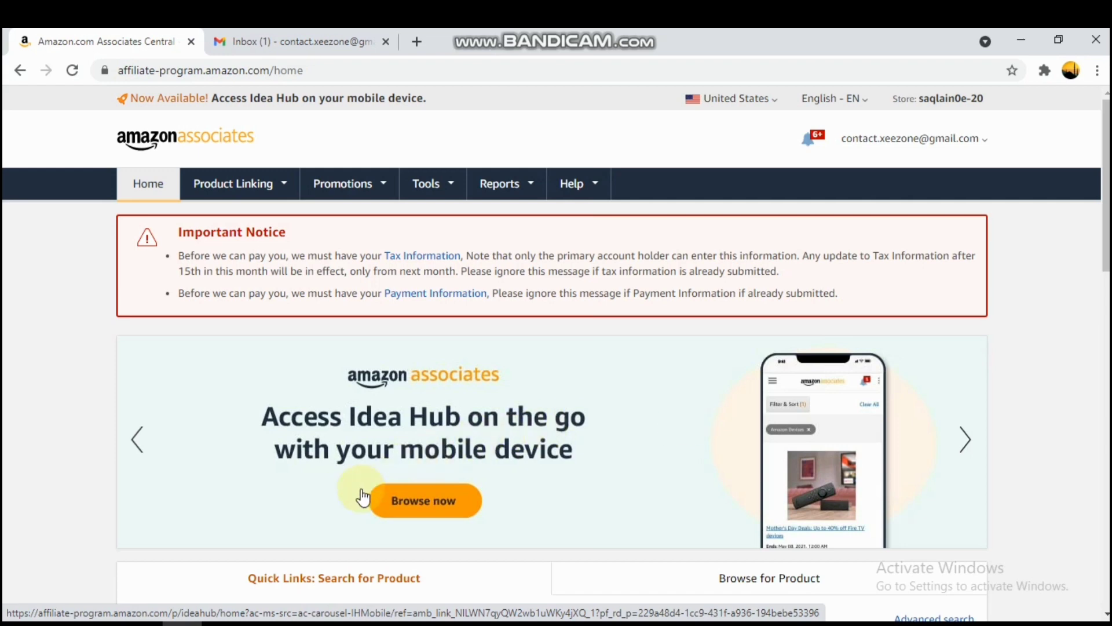
click(226, 624)
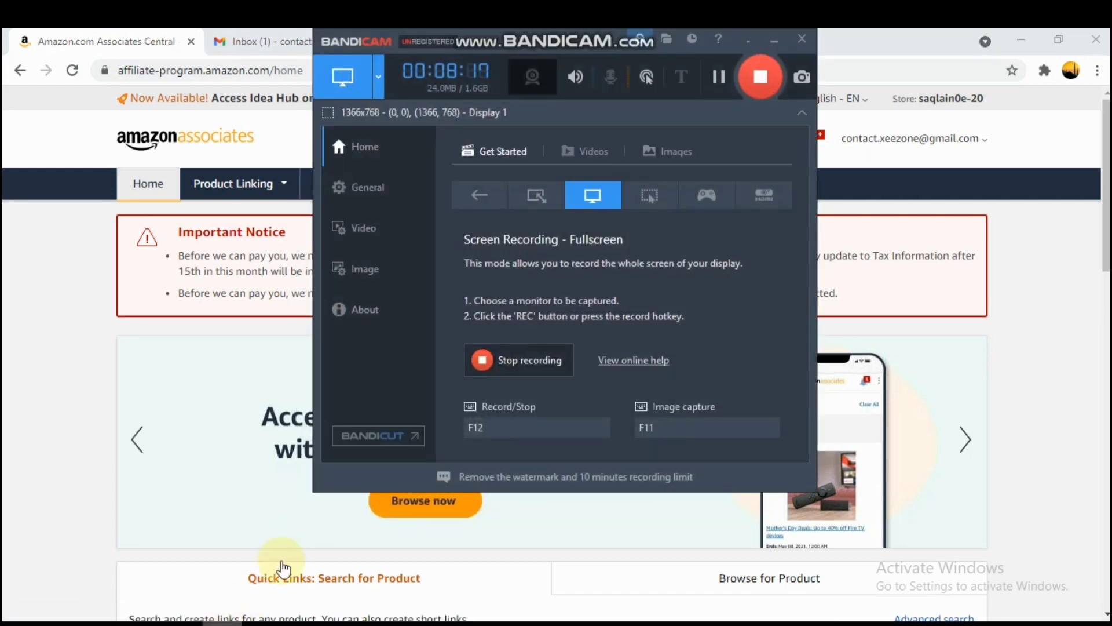